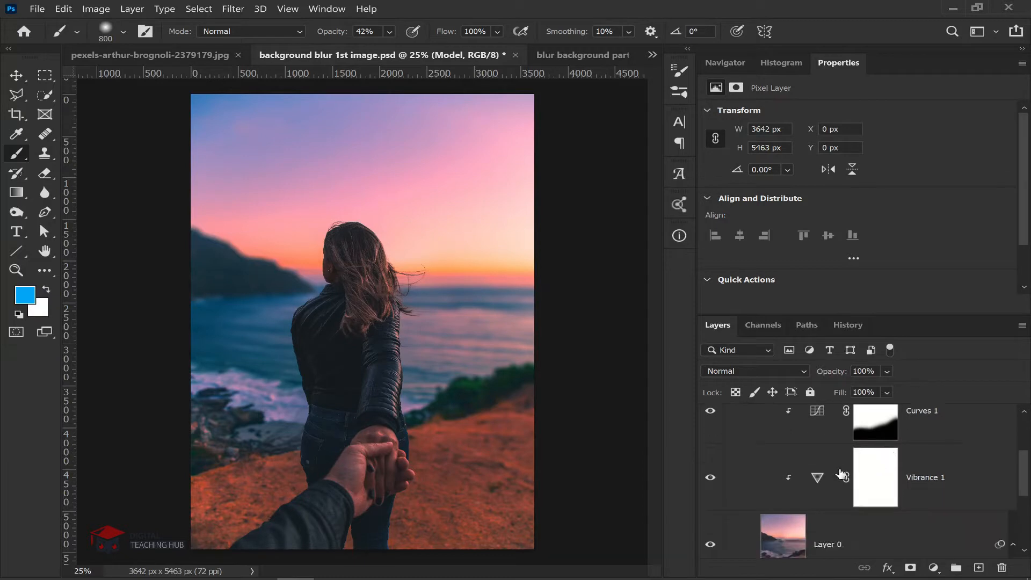
Examine the finished example's layer stack by hiding and reshowing Layer 0, and collapse the Before group.
scroll(760, 544, "down", 3)
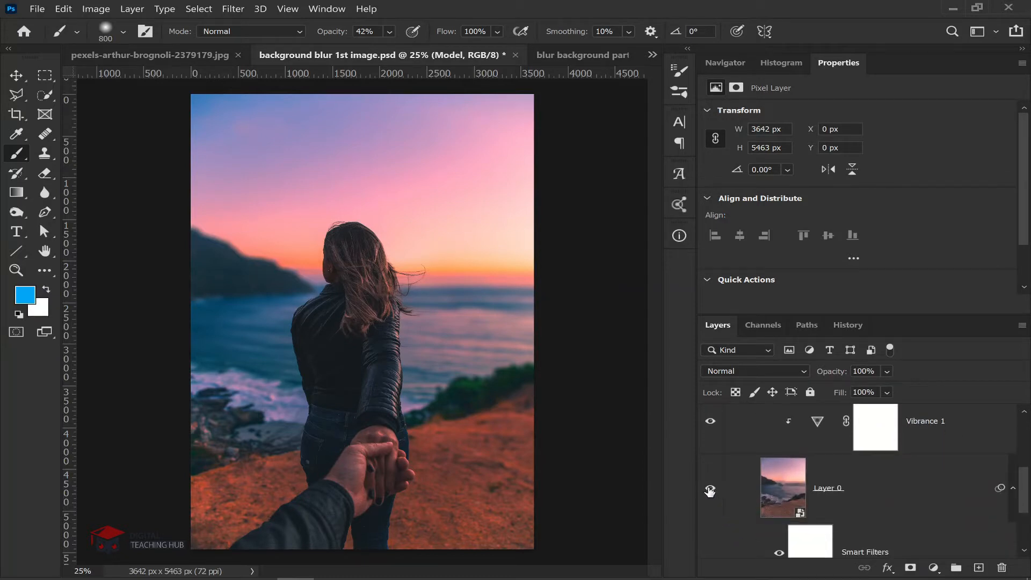
left_click(710, 491)
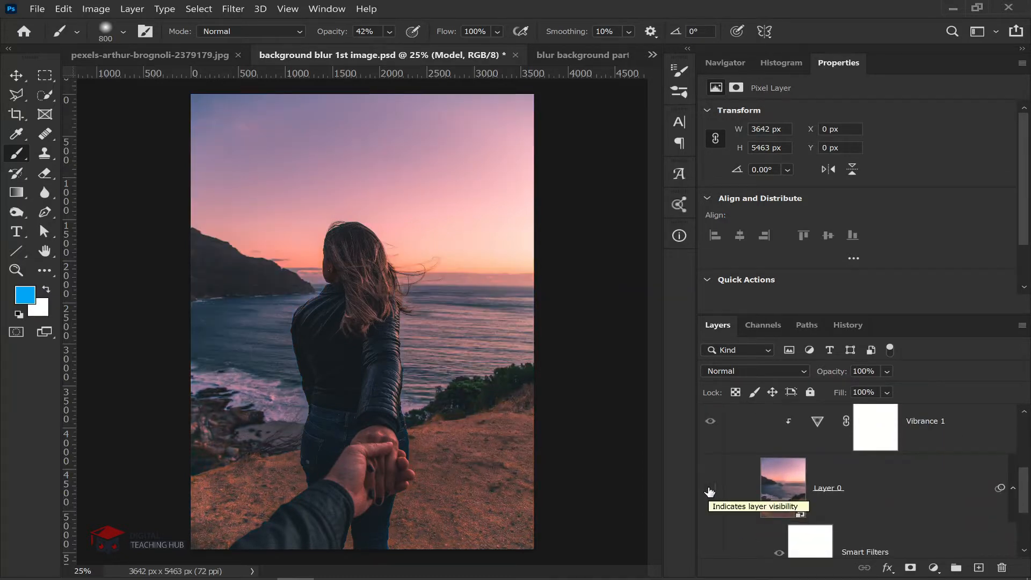
left_click(710, 491)
scroll(838, 507, "down", 5)
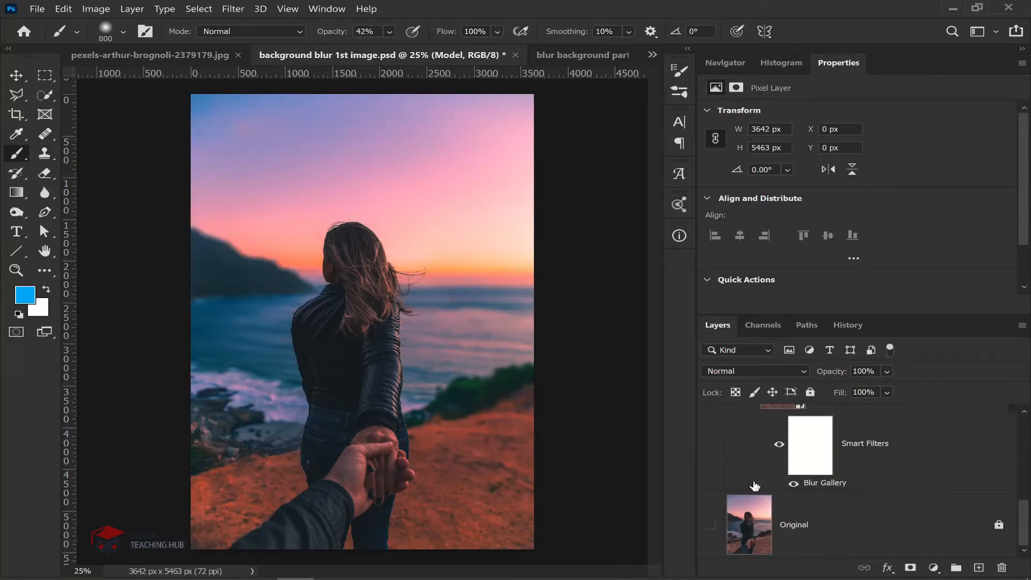
scroll(754, 486, "up", 4)
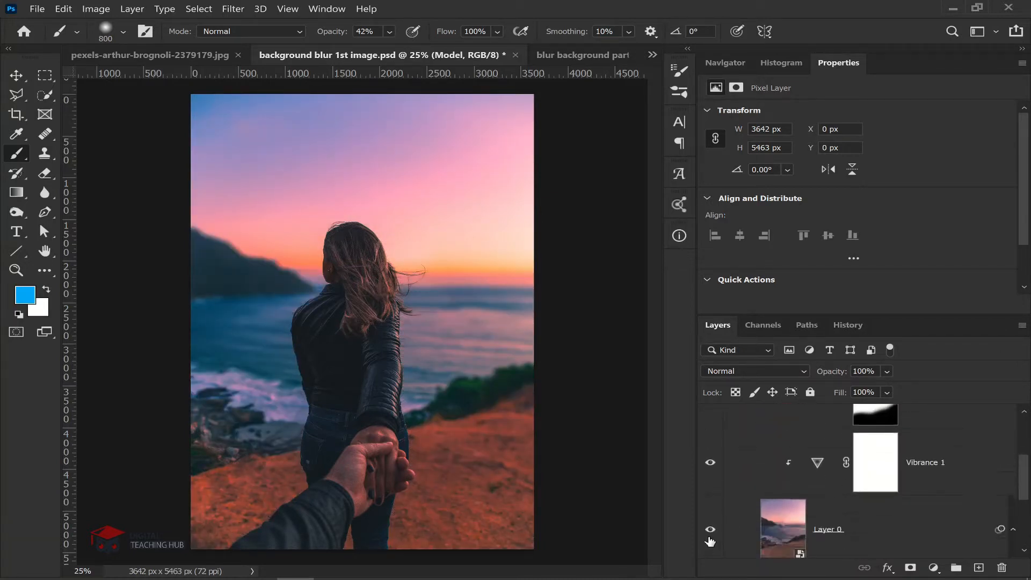
left_click(710, 532)
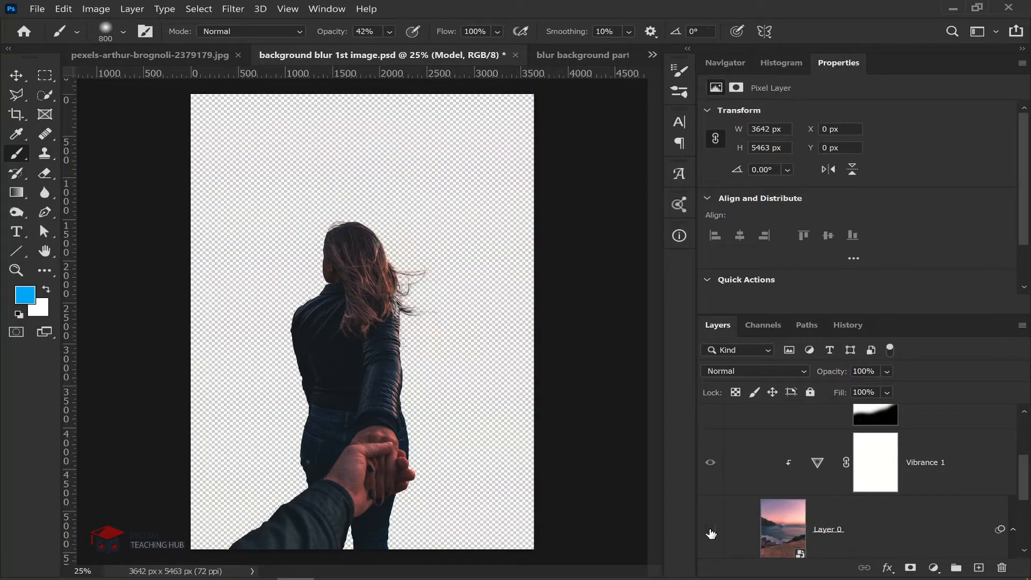
left_click(710, 531)
scroll(743, 473, "up", 5)
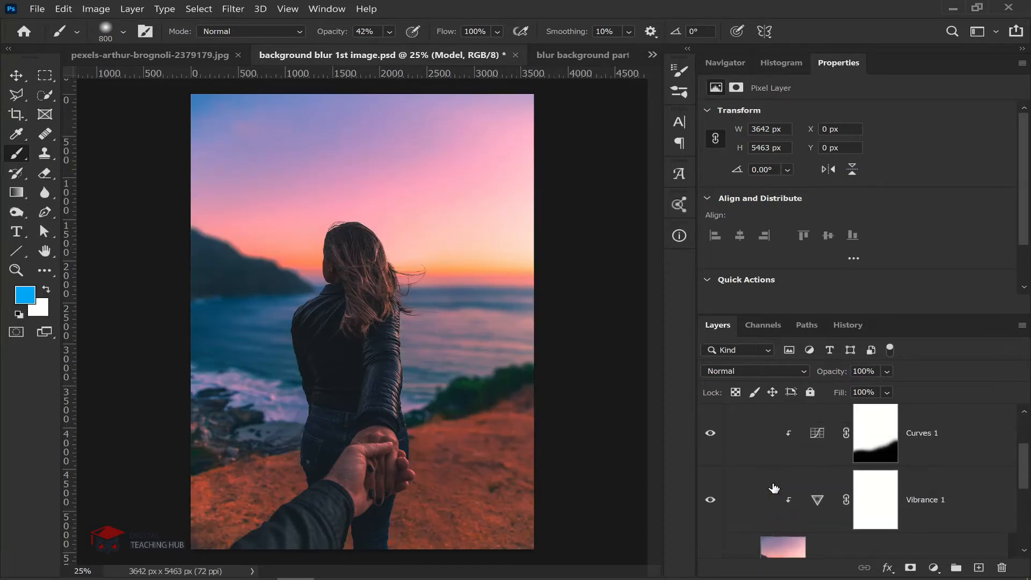
left_click(736, 419)
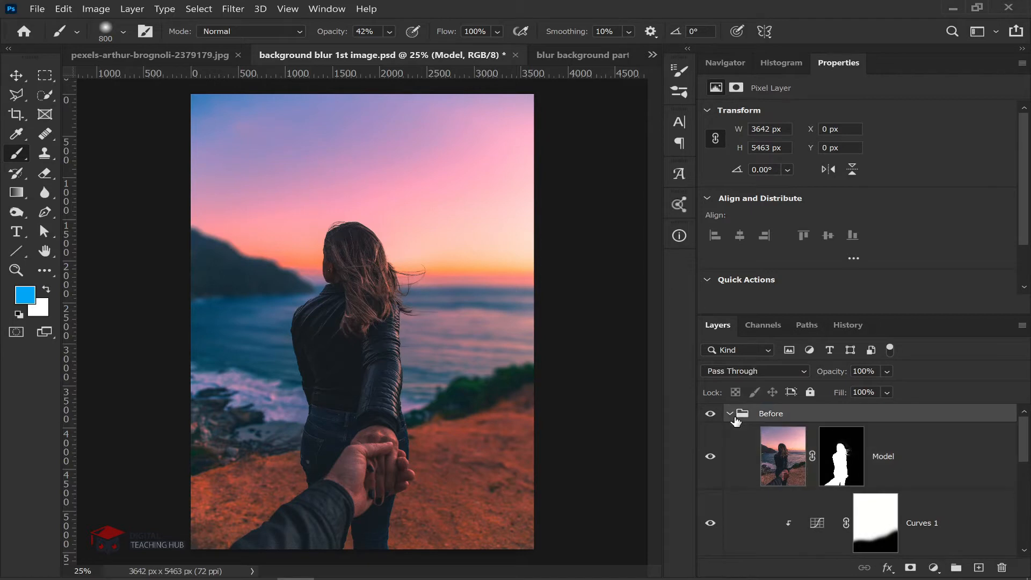
left_click(731, 415)
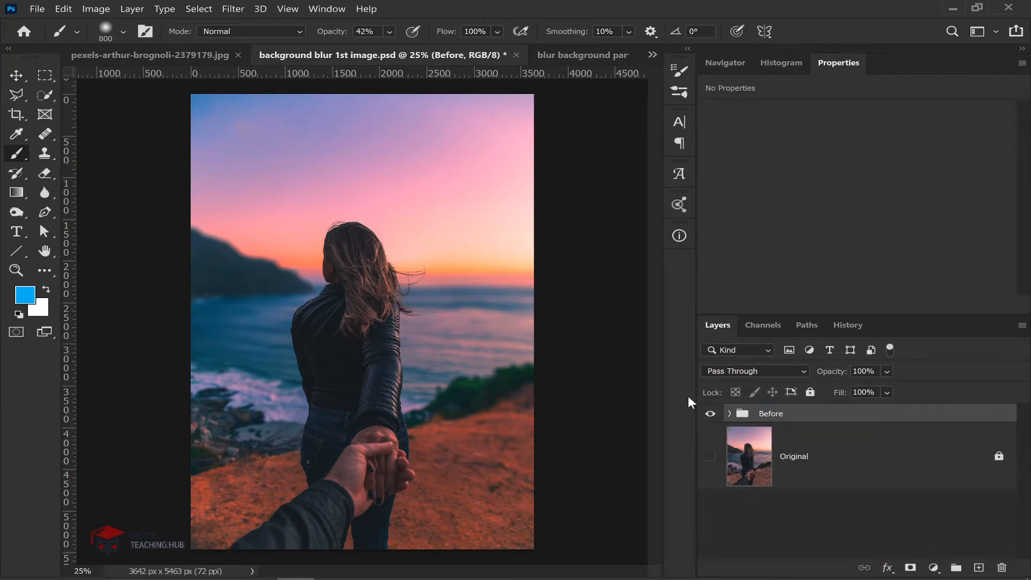
Switch to the unedited pexels JPG photo, duplicate its Background layer and name the copy Background.
left_click(205, 61)
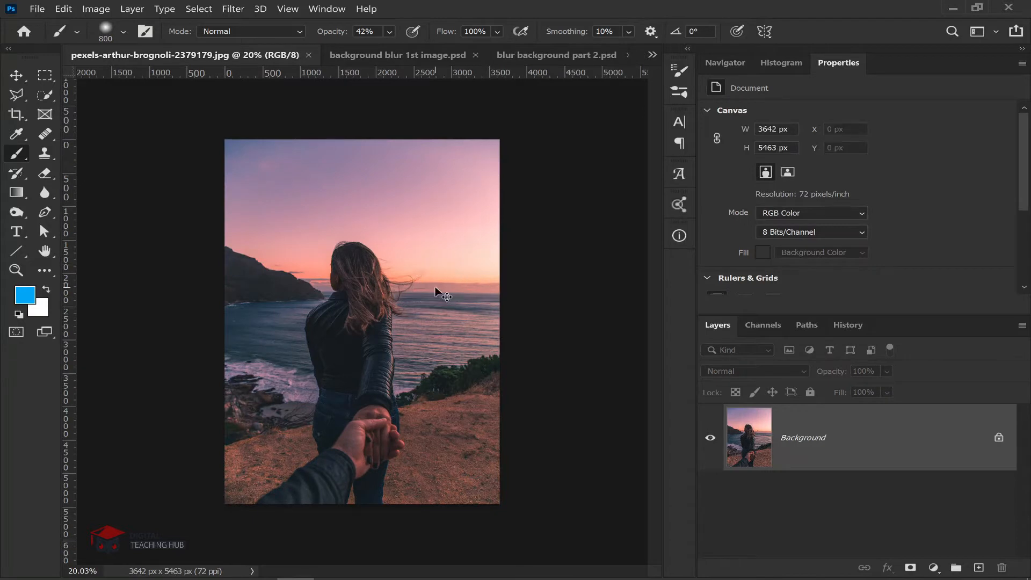
key("ctrl+plus")
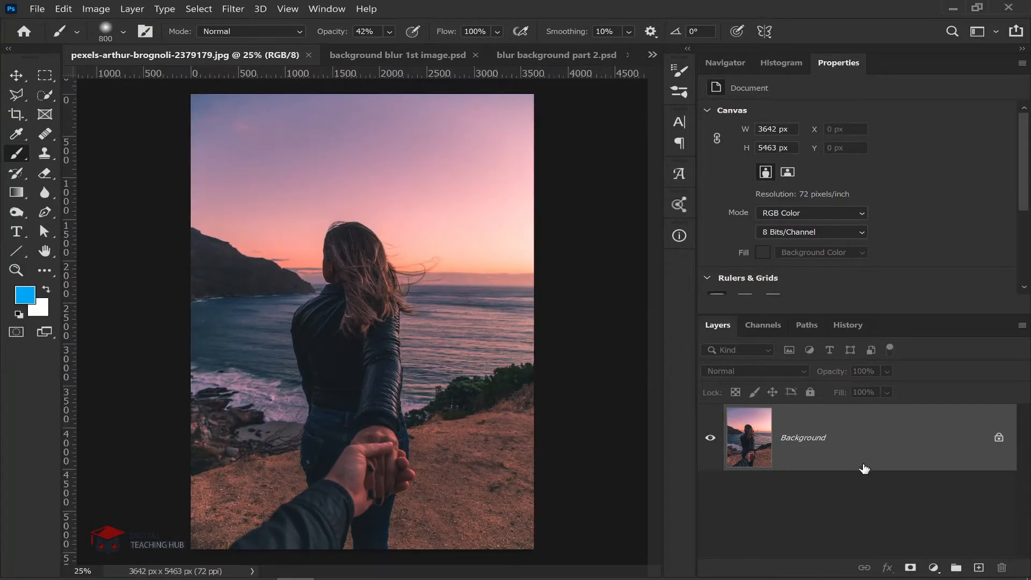
key("ctrl+j")
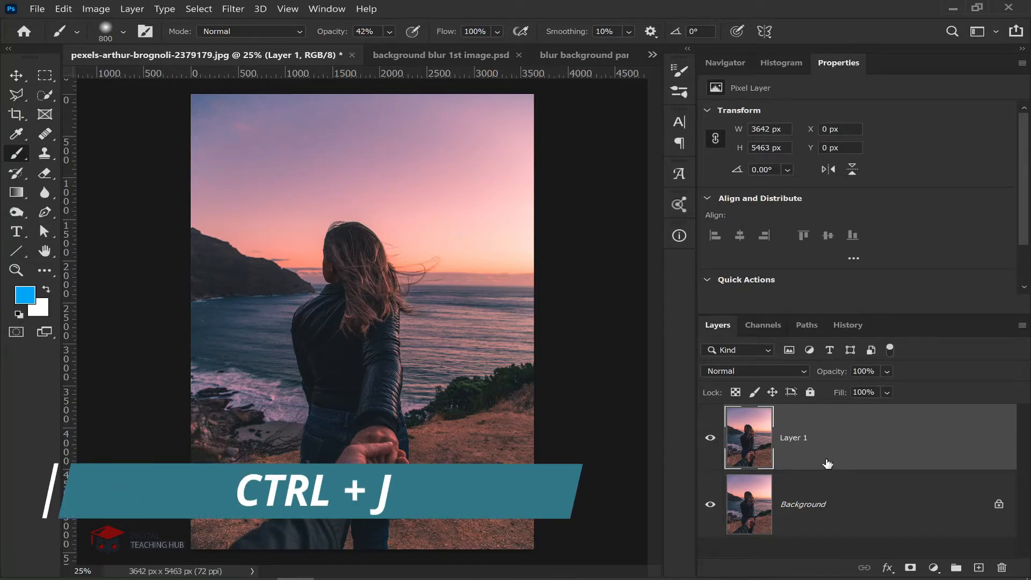
double_click(796, 443)
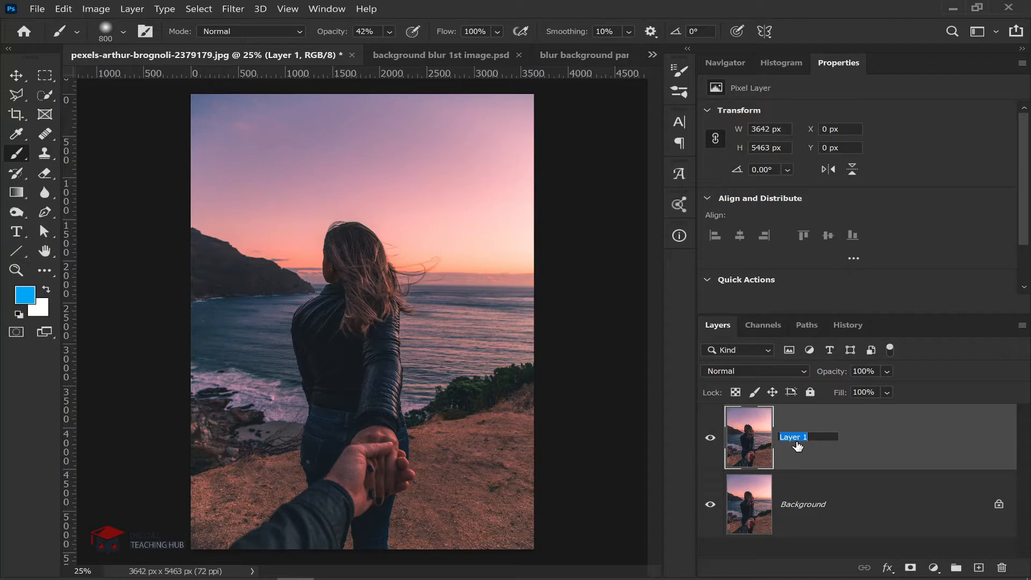
type("Background")
key("Return")
Unlock the bottom layer, rename it Original, and lock it completely.
left_click(998, 507)
double_click(800, 504)
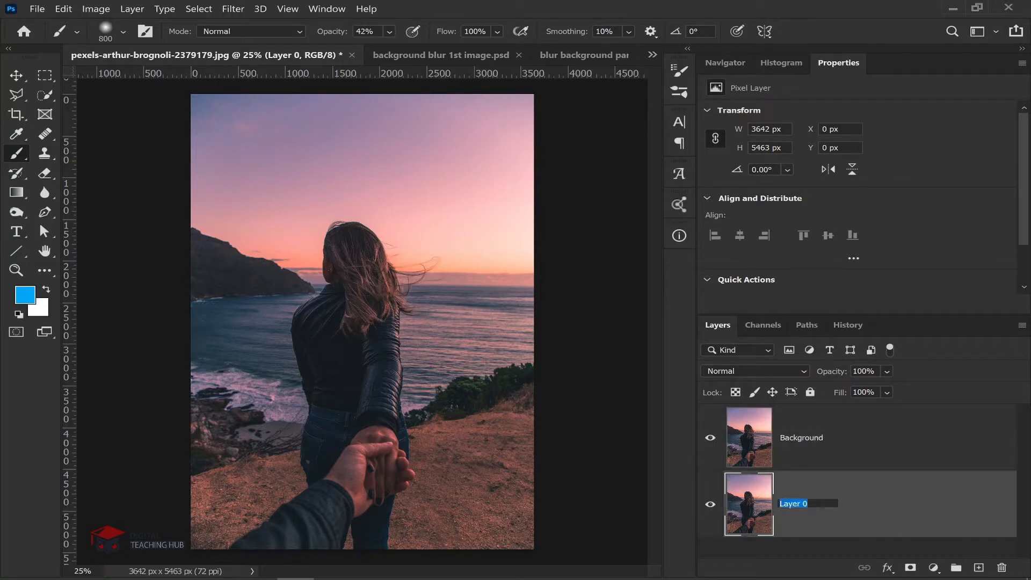
type("Original")
key("Return")
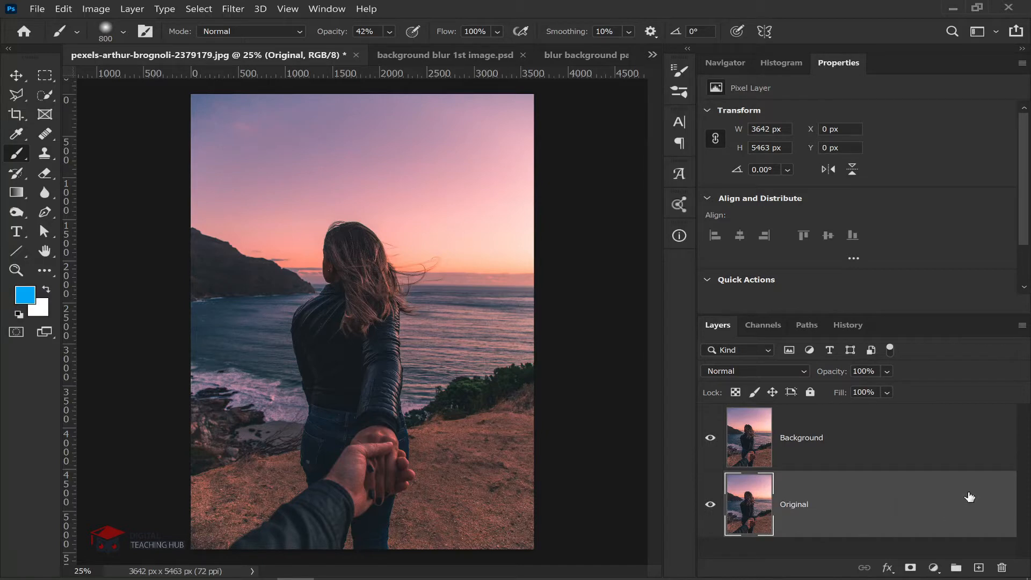
left_click(811, 393)
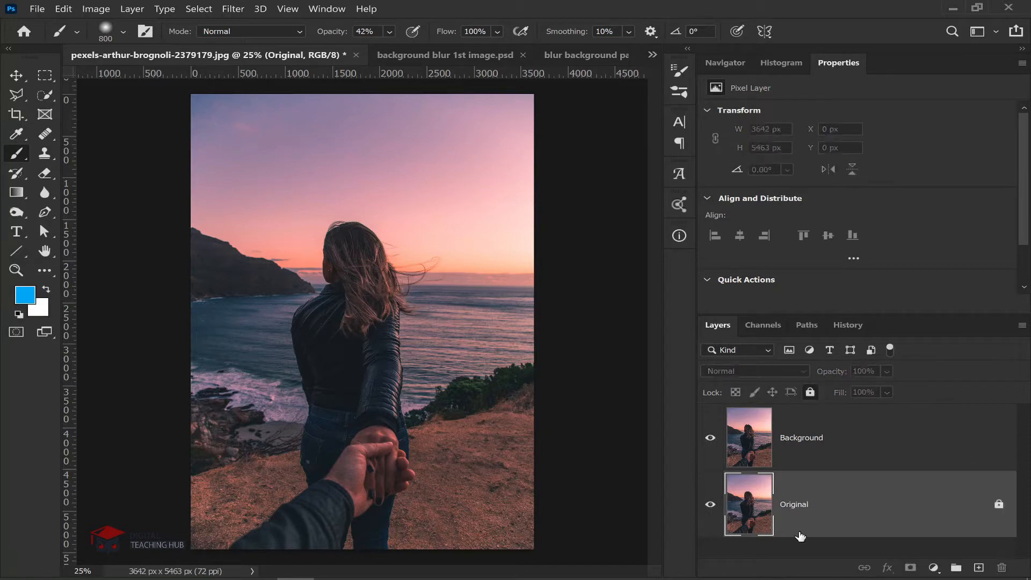
Select the woman and the hand holding hers on the upper Background layer with the Quick Selection tool.
left_click(838, 442)
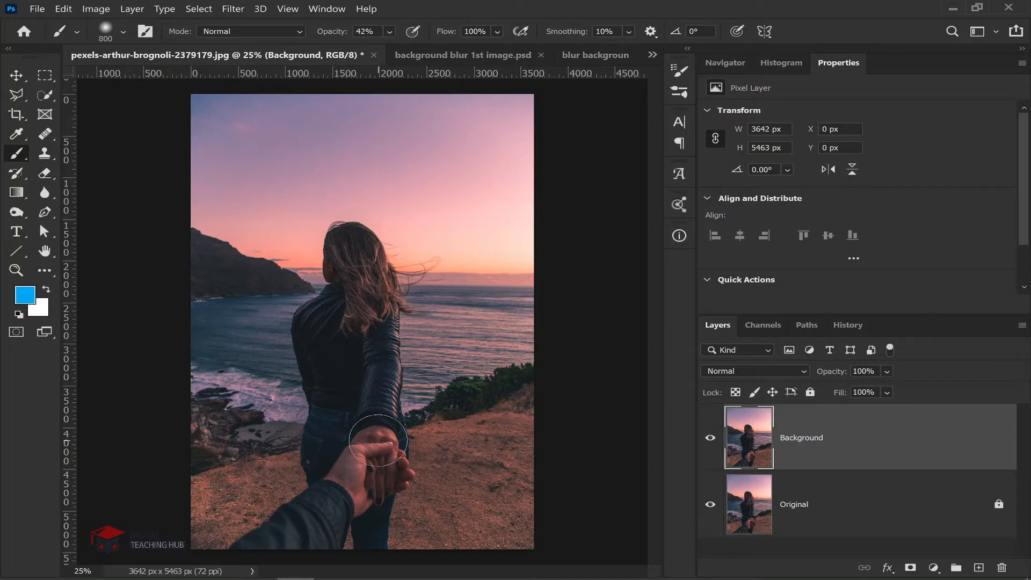
left_click(47, 95)
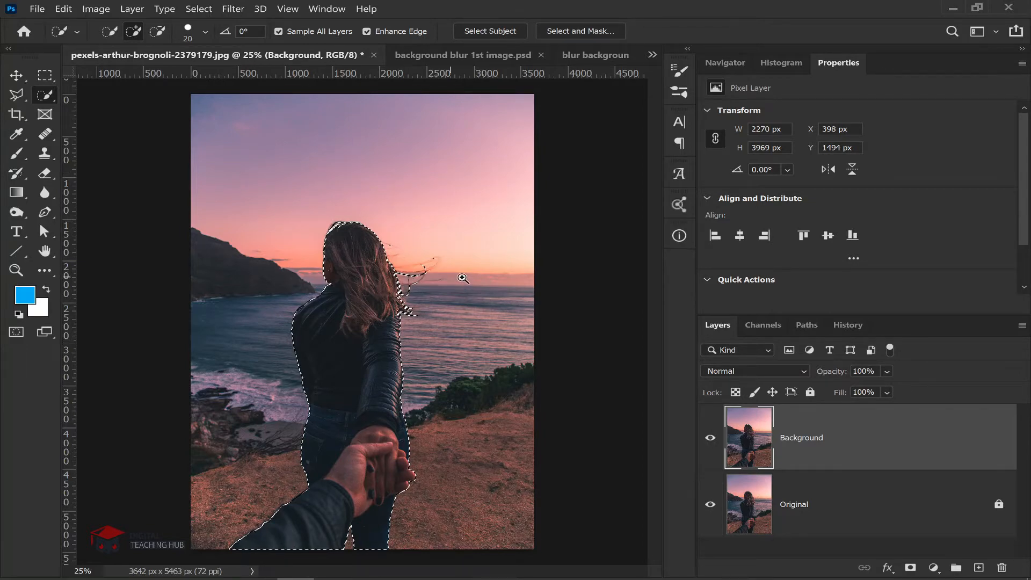
mouse_move(462, 279)
left_mouse_down()
mouse_move(529, 279)
mouse_move(444, 276)
mouse_move(459, 278)
left_mouse_up()
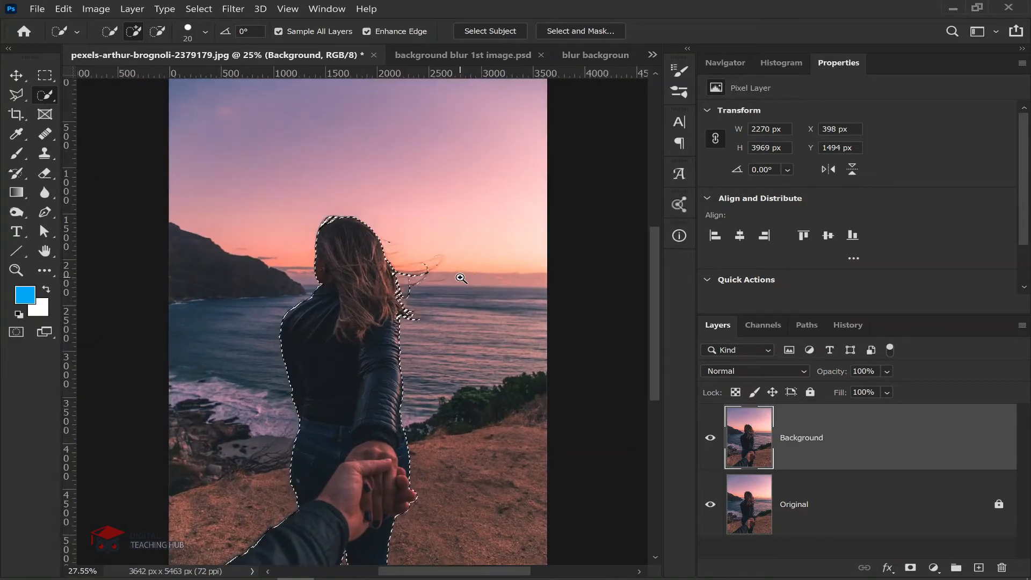
key("ctrl+minus")
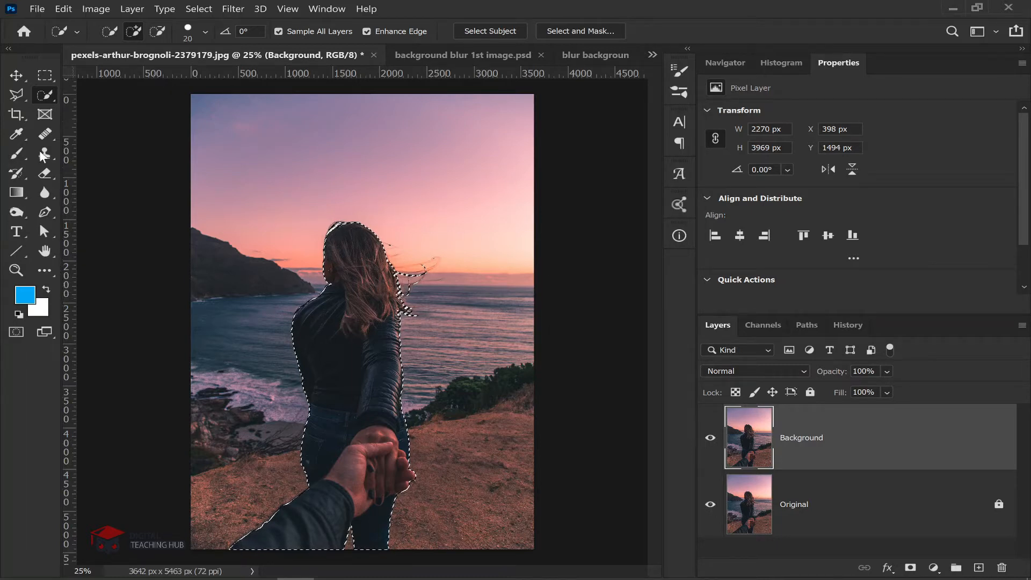
Add a rectangular marquee area around the flying hair strands beside the woman's head to the selection.
left_click(46, 76)
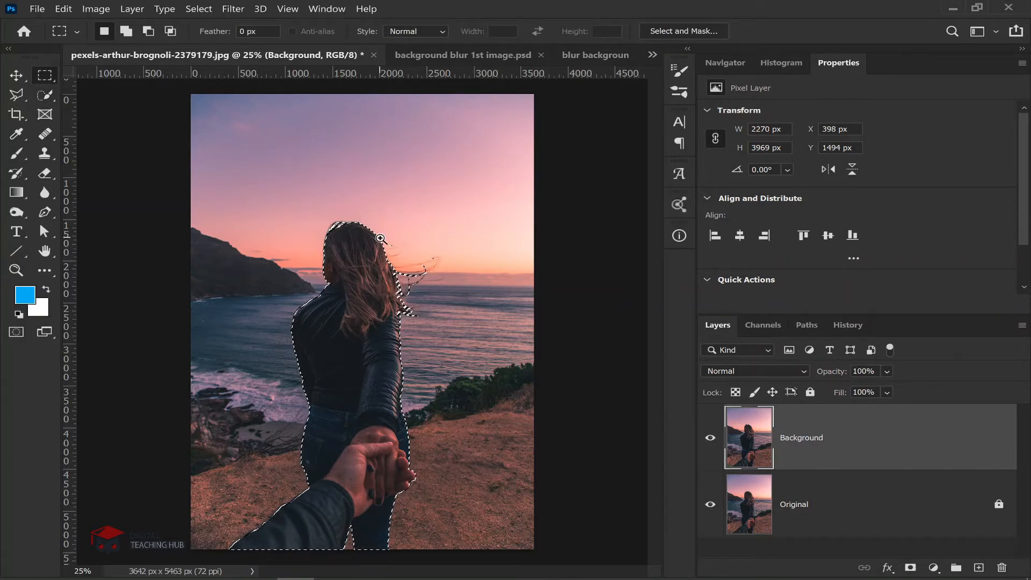
left_click_drag(380, 238, 412, 239)
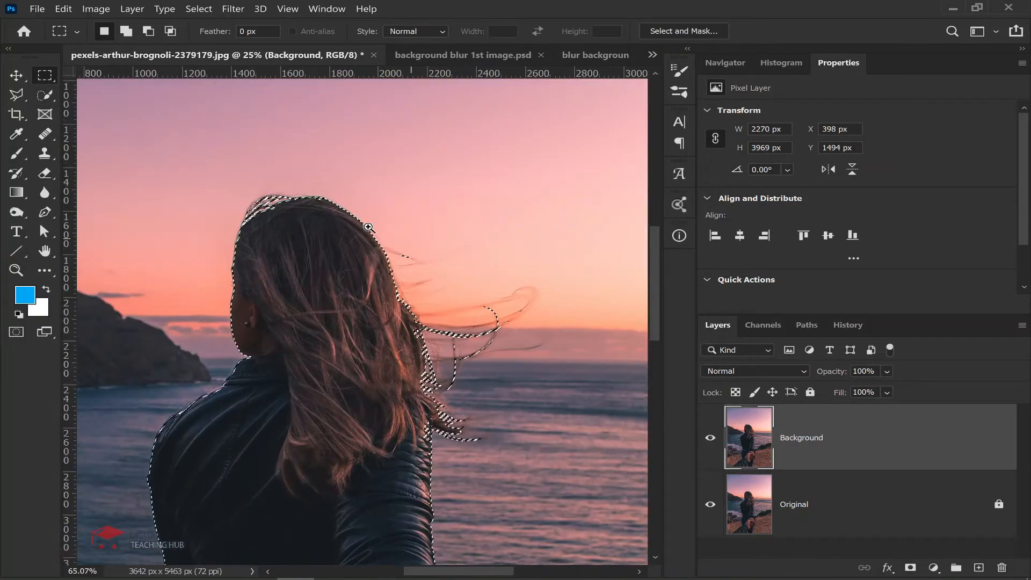
key("shift")
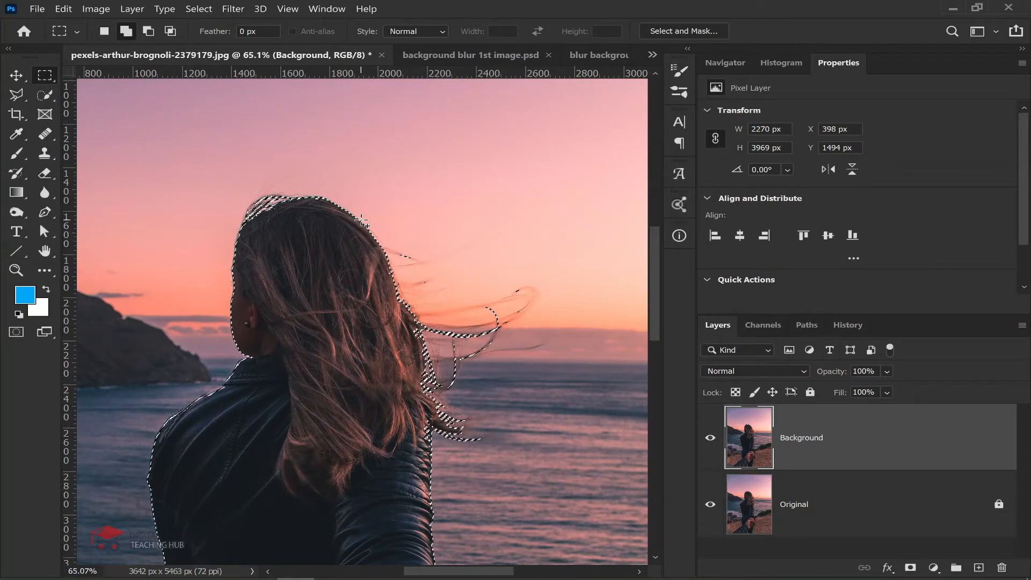
left_click_drag(362, 221, 581, 456)
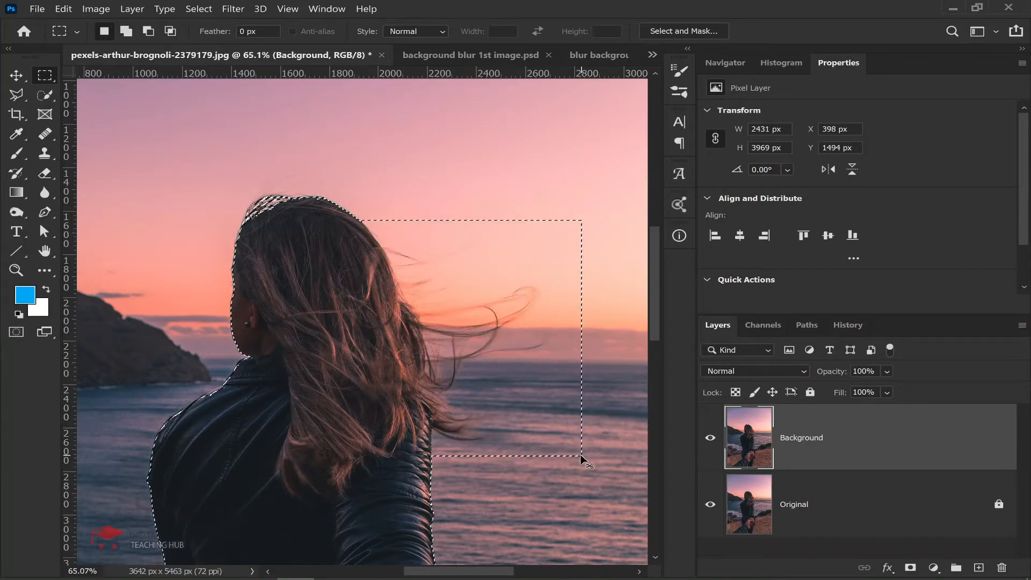
key("ctrl+0")
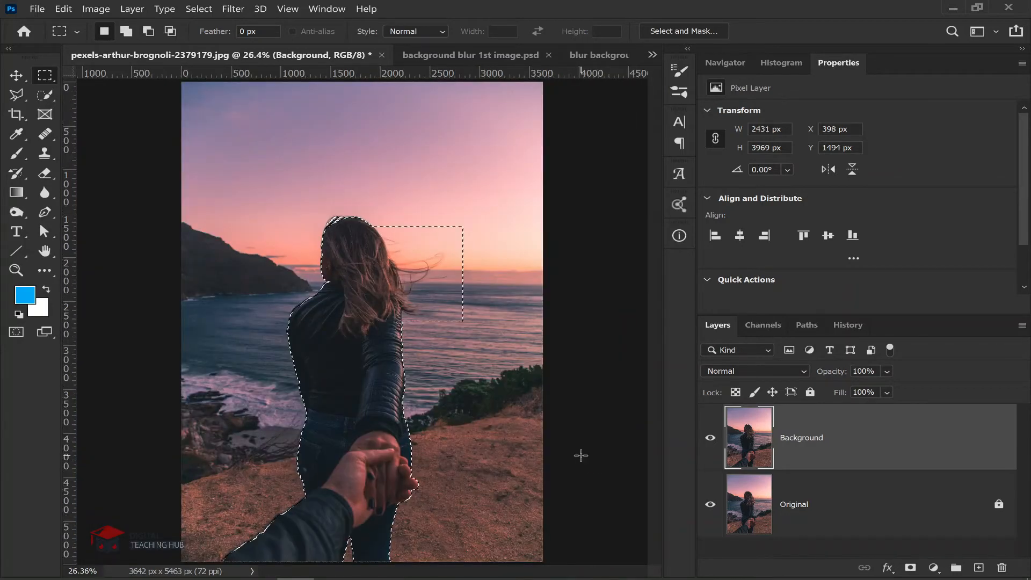
Expand the selection by 20 pixels and check its margin along the jacket and the top of the hair.
left_click(203, 8)
mouse_move(276, 225)
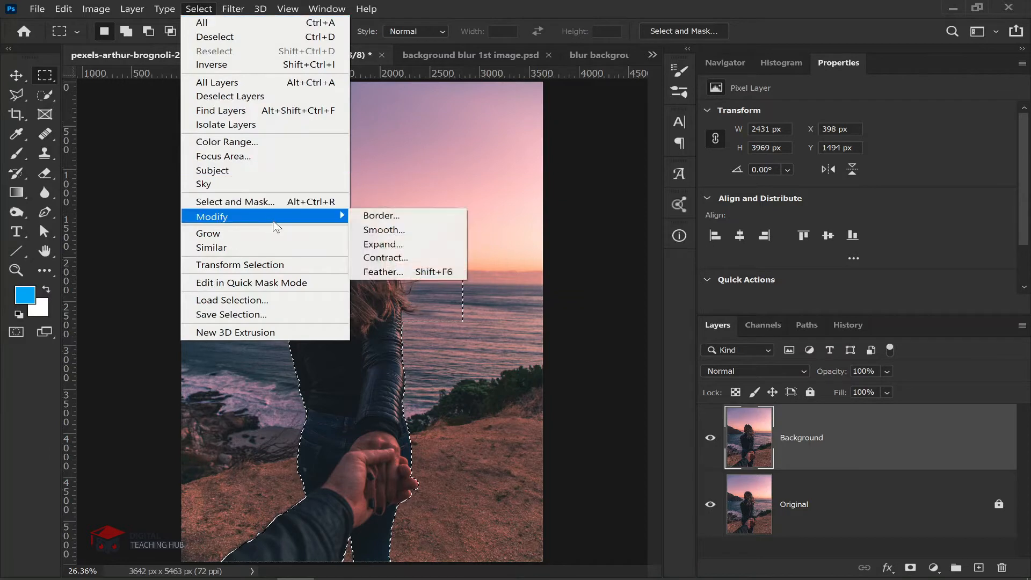
left_click(383, 243)
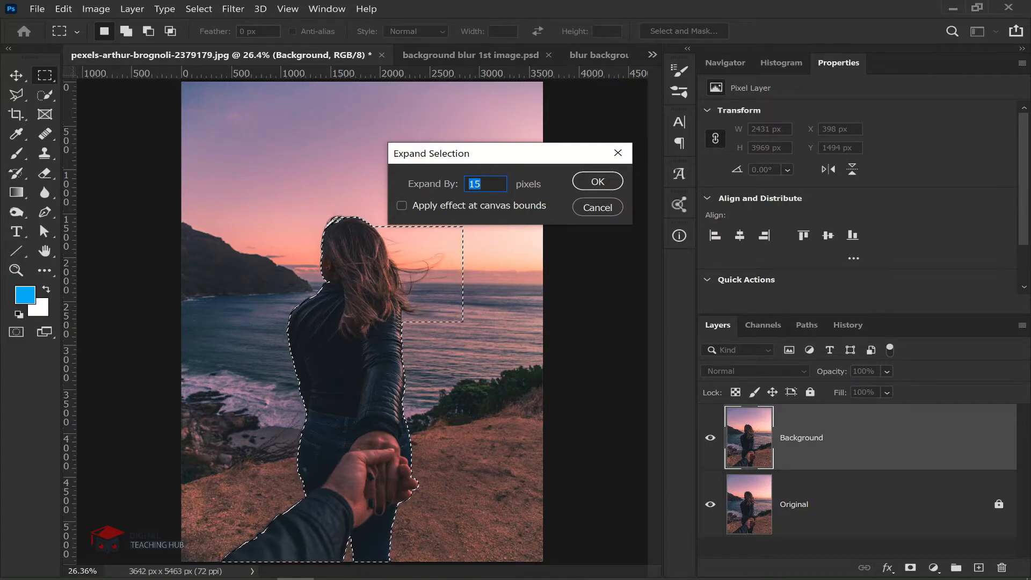
type("20")
left_click(598, 181)
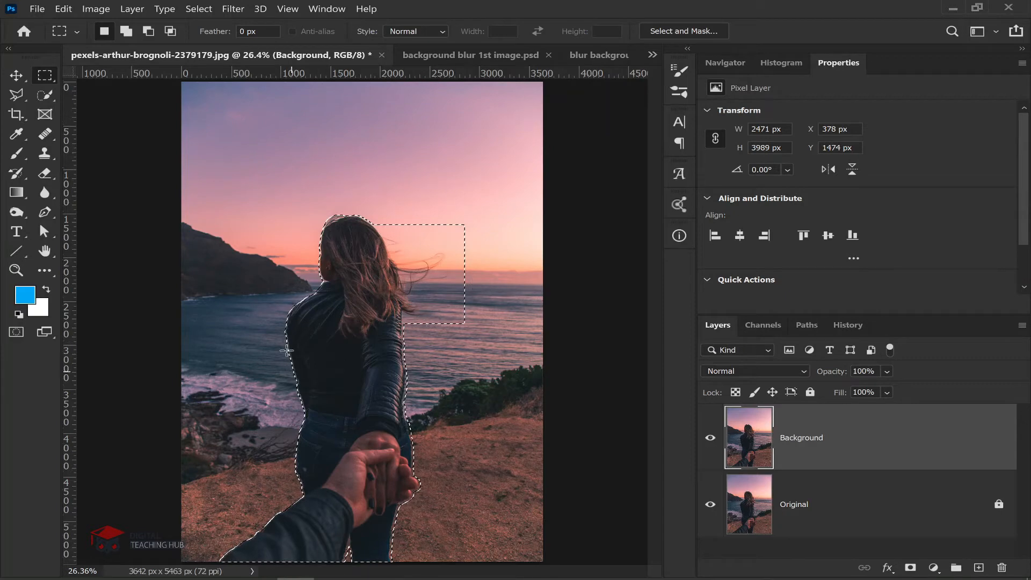
left_click_drag(289, 344, 373, 344)
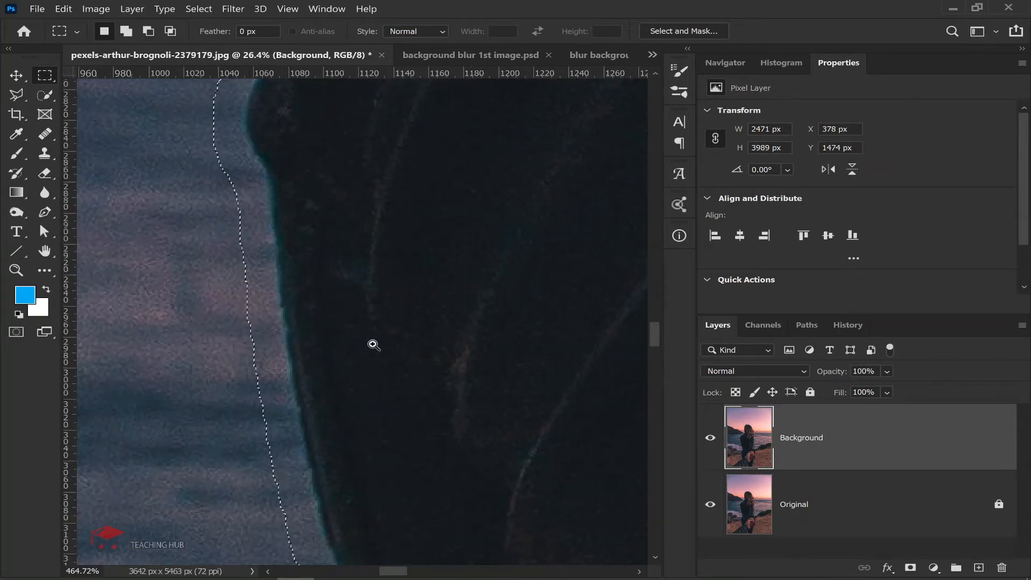
key("ctrl+0")
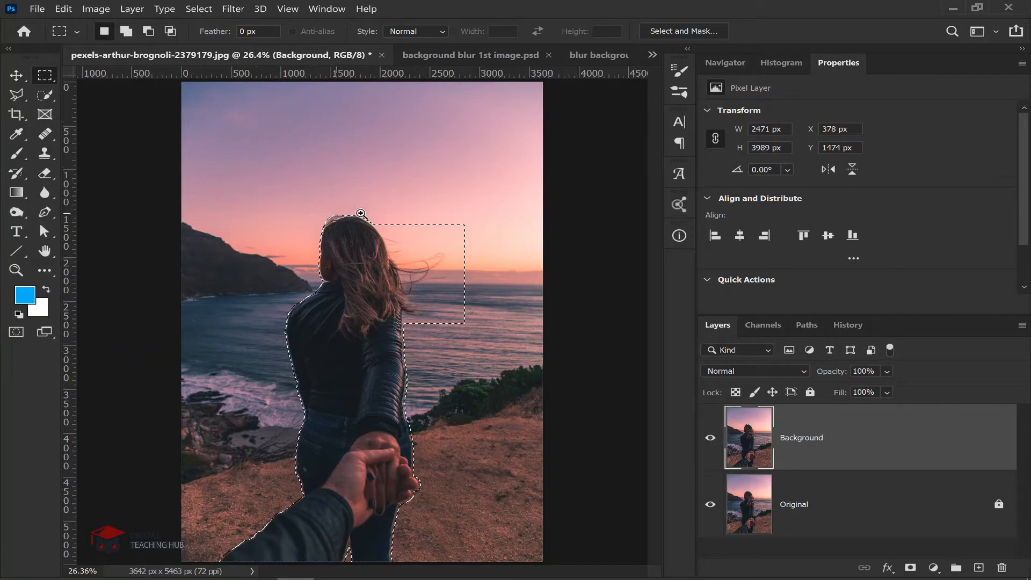
left_click_drag(360, 214, 442, 214)
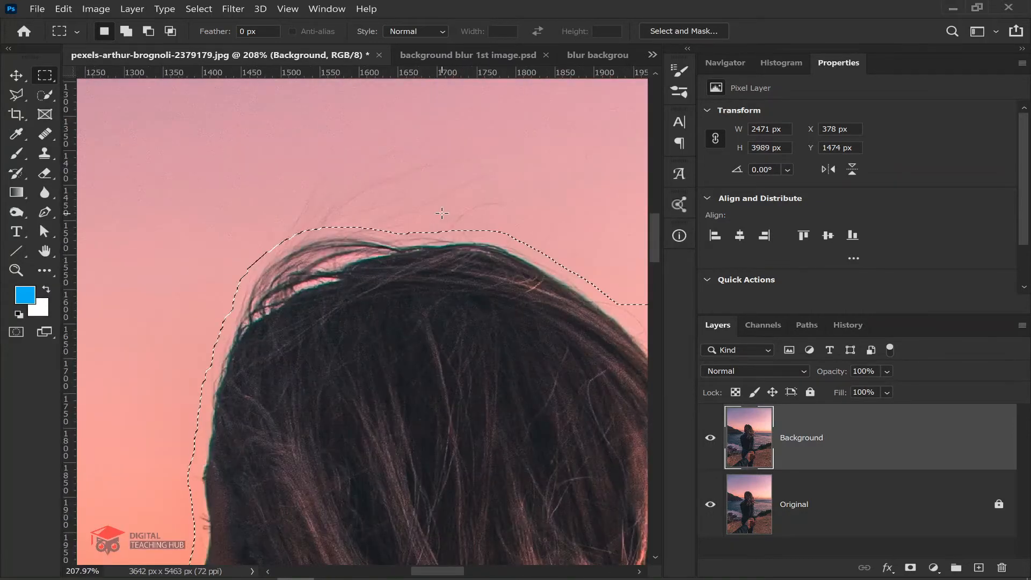
key("ctrl+0")
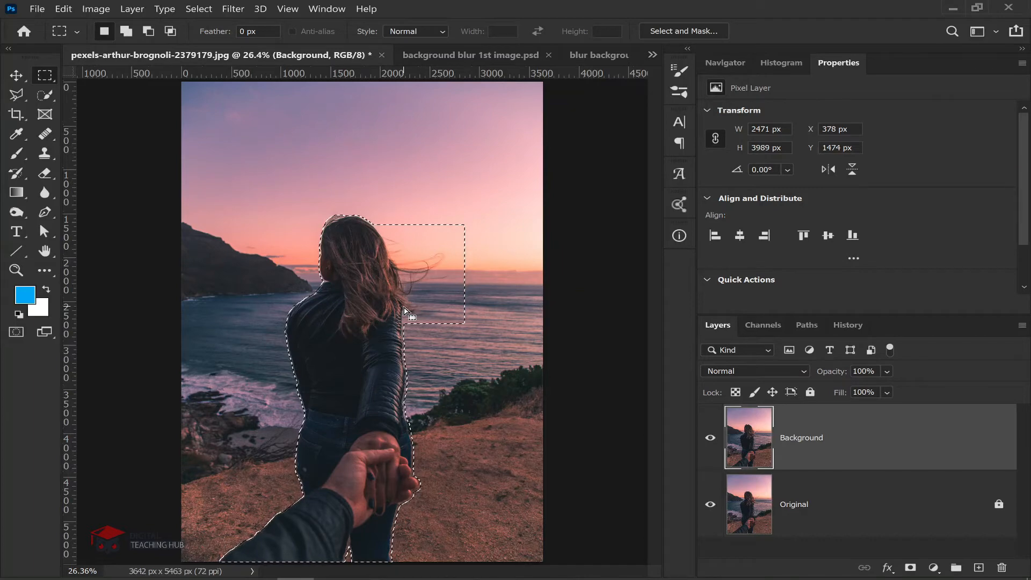
Remove the selected figure with Content-Aware Fill, outputting the result to Current Layer.
left_click(70, 8)
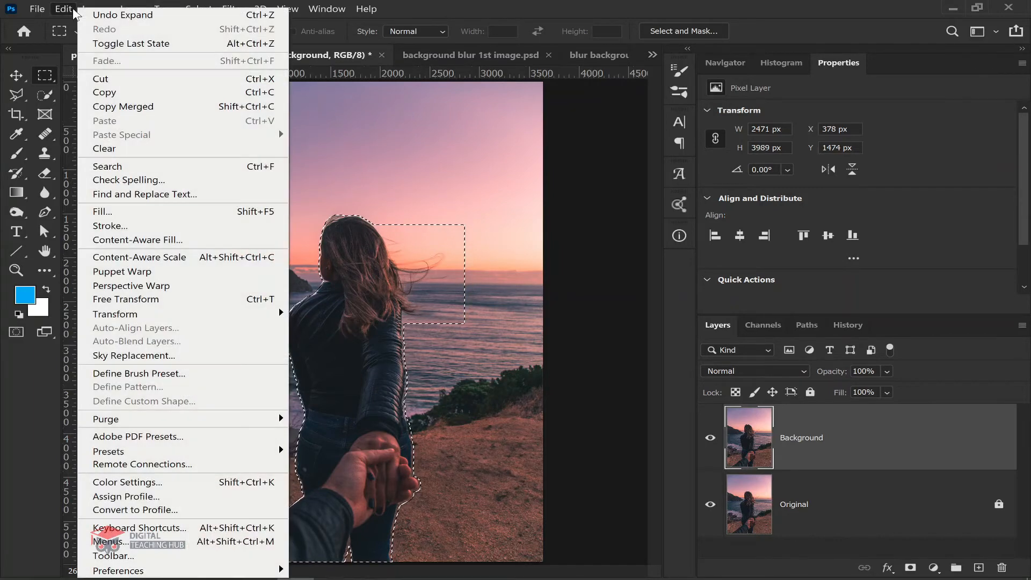
left_click(185, 240)
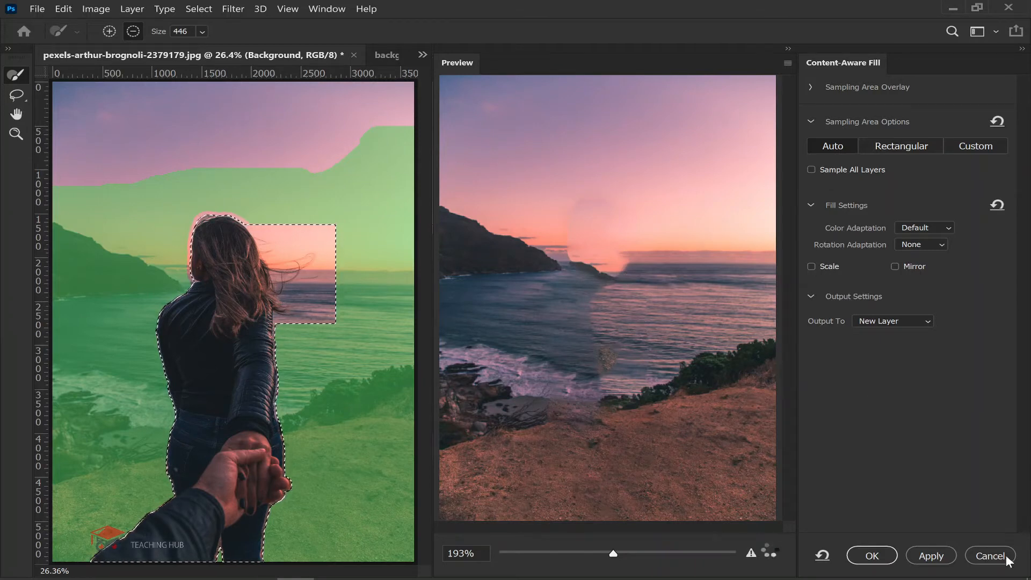
left_click(914, 319)
left_click(903, 330)
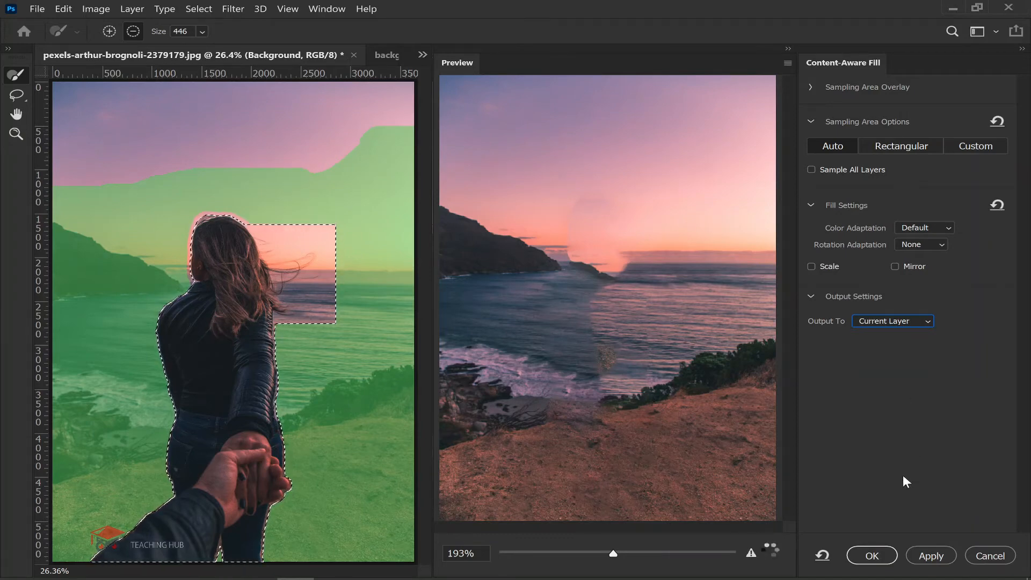
left_click(877, 559)
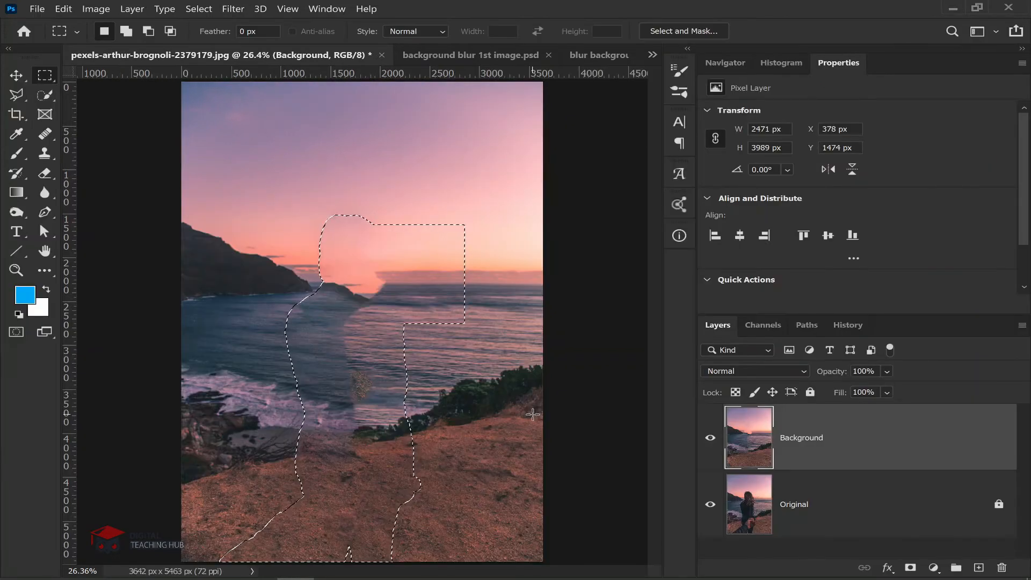
Clear the selection and heal the ghost outline left in the sky above the horizon with a 175 px Healing Brush.
key("ctrl+d")
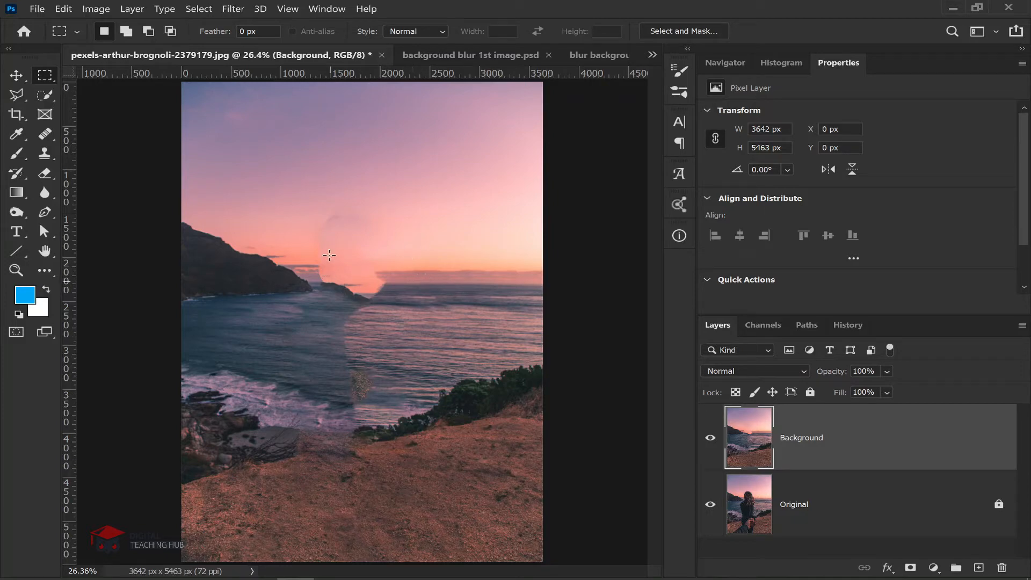
key("ctrl+space")
left_click_drag(330, 245, 362, 252)
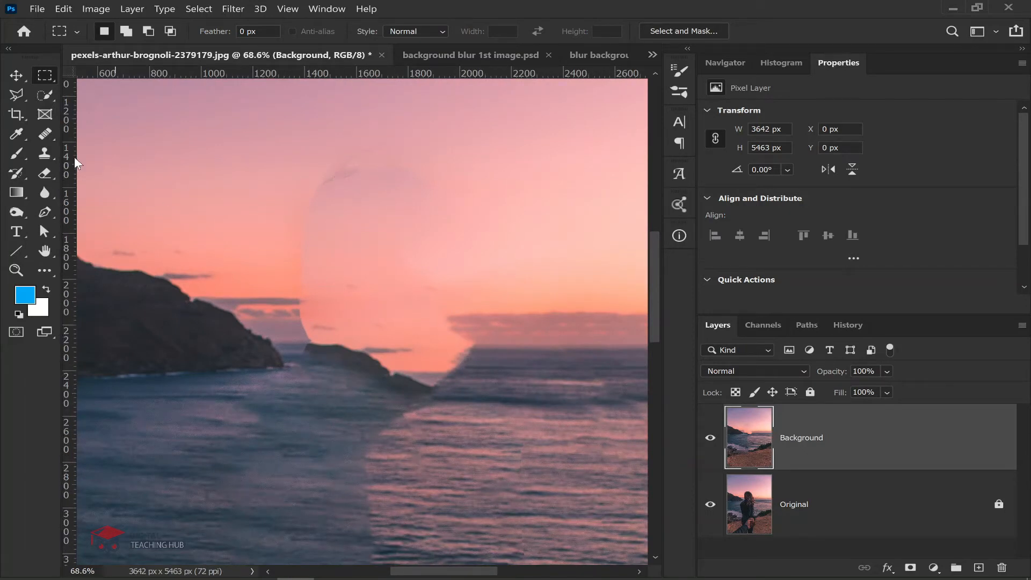
right_click(50, 129)
left_click(96, 143)
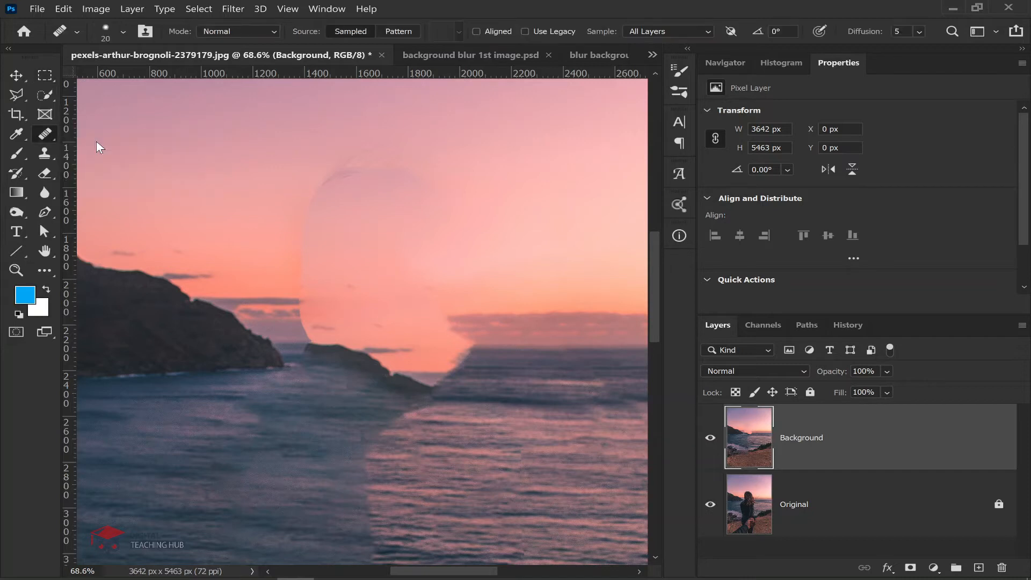
key("bracketright")
key("bracketright")
key("bracketright")
key("bracketright")
key("bracketright")
key("bracketright")
key("bracketright")
key("bracketright")
key("bracketright")
left_click(300, 159, "alt")
mouse_move(330, 183)
left_mouse_down()
mouse_move(374, 154)
mouse_move(327, 175)
mouse_move(378, 152)
left_mouse_up()
left_click(272, 194, "alt")
mouse_move(312, 234)
left_mouse_down()
mouse_move(317, 205)
mouse_move(301, 264)
left_mouse_up()
left_click(265, 214, "alt")
mouse_move(302, 299)
left_mouse_down()
mouse_move(340, 243)
mouse_move(365, 237)
left_mouse_up()
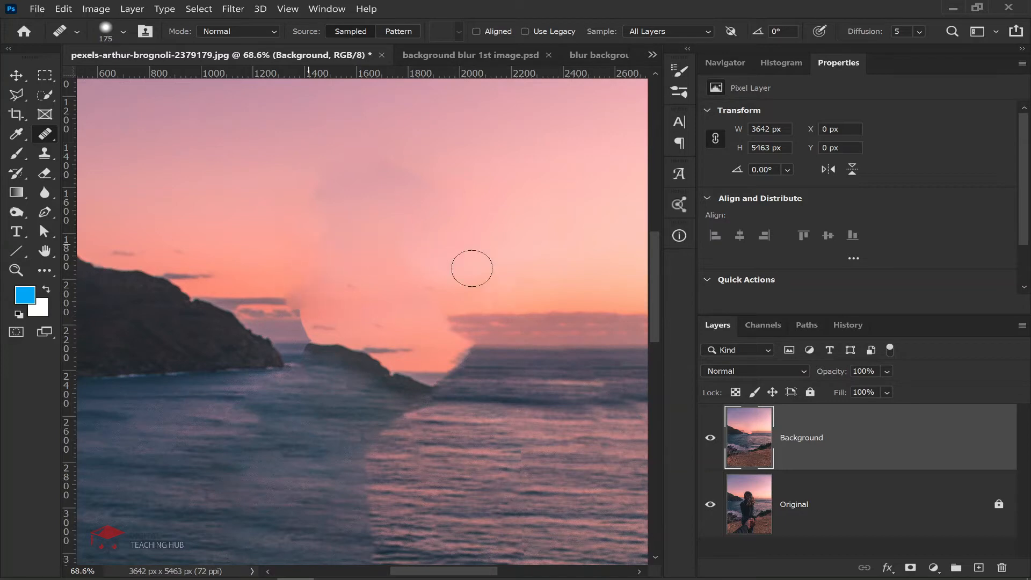
left_click(442, 281, "alt")
key("ctrl+0")
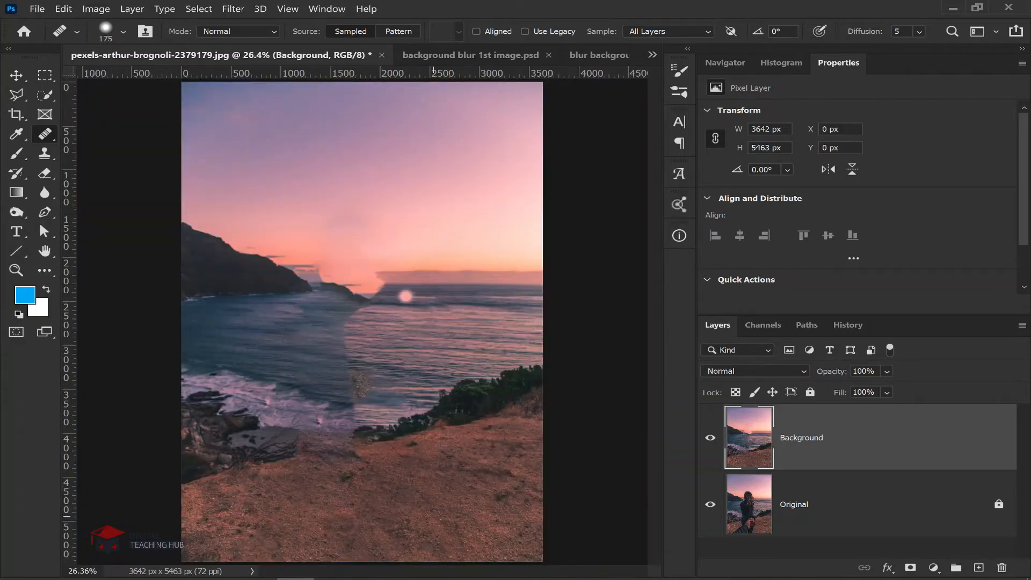
left_click(434, 516)
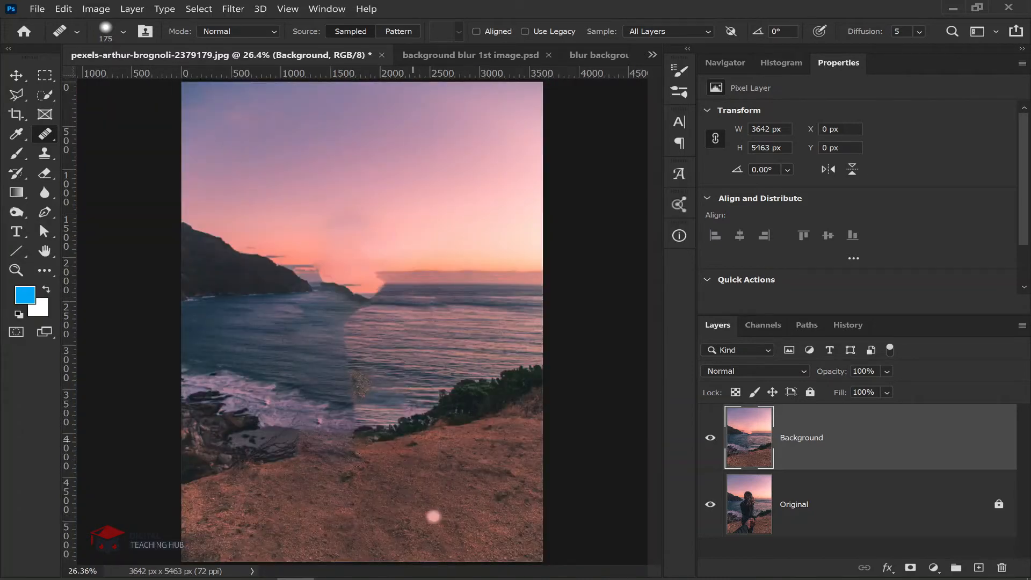
Duplicate the Original layer, move the copy above the Background layer, and rename it Model.
left_click(806, 509)
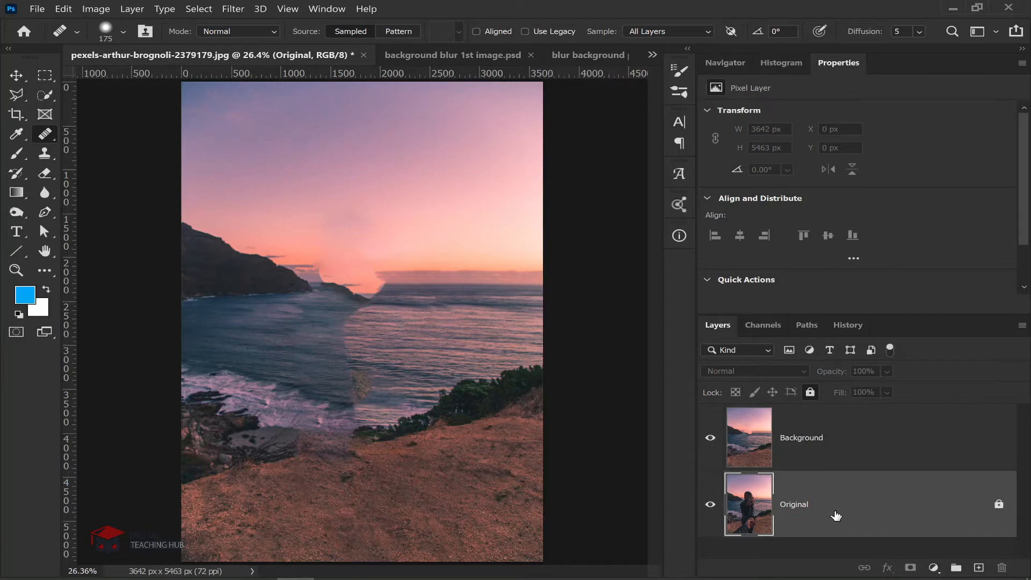
key("ctrl+j")
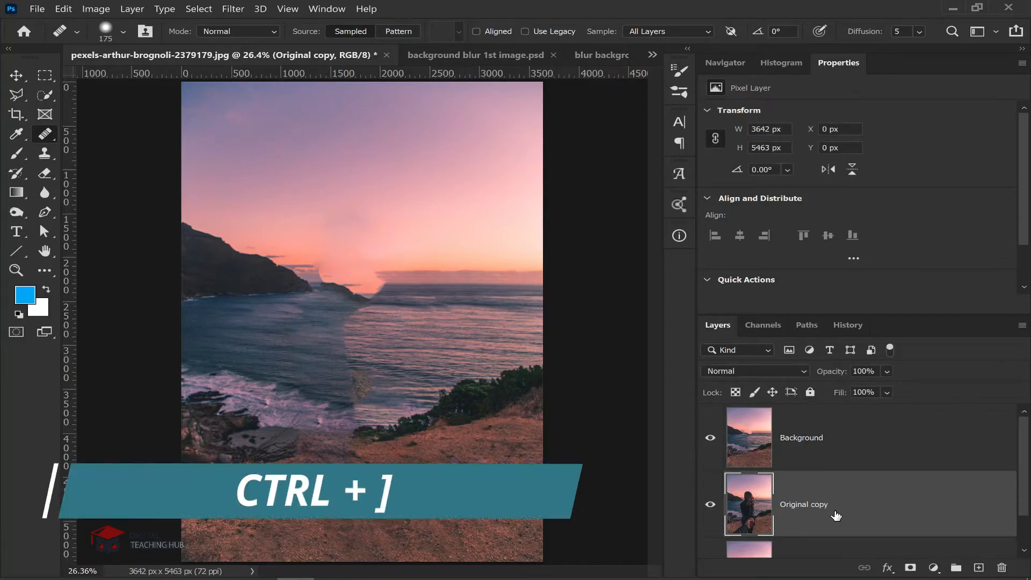
key("ctrl+bracketright")
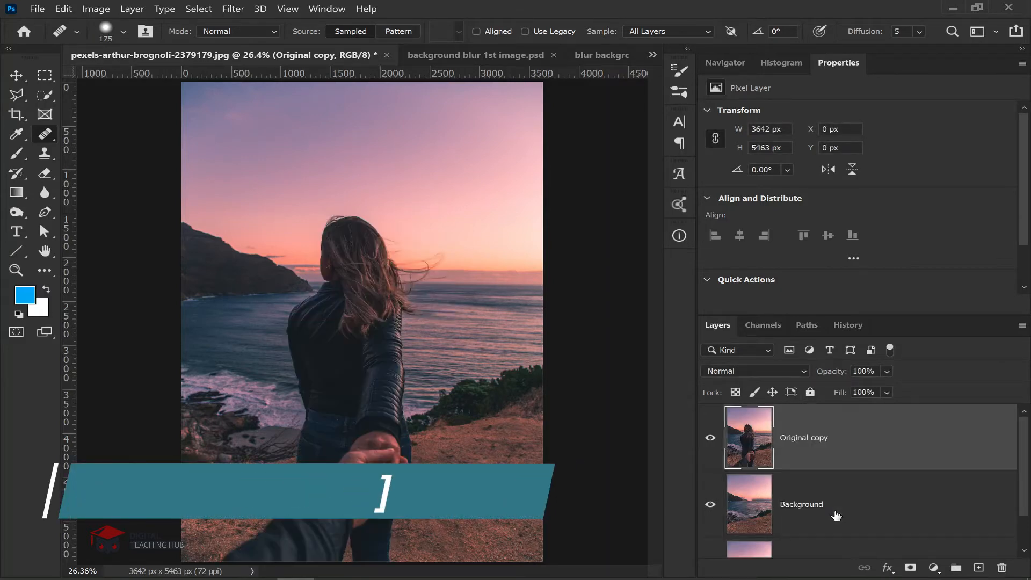
double_click(805, 438)
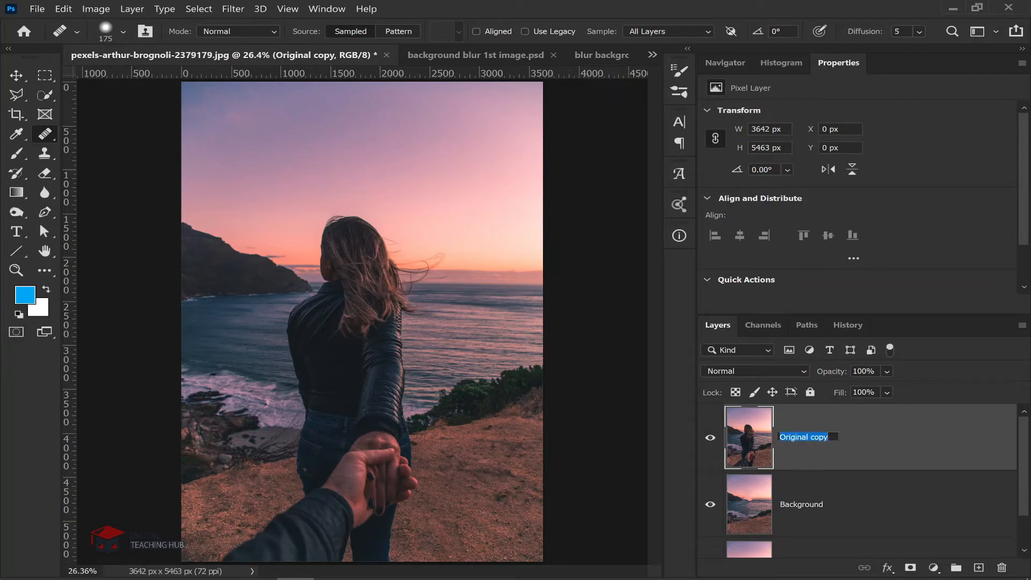
type("Model")
key("Return")
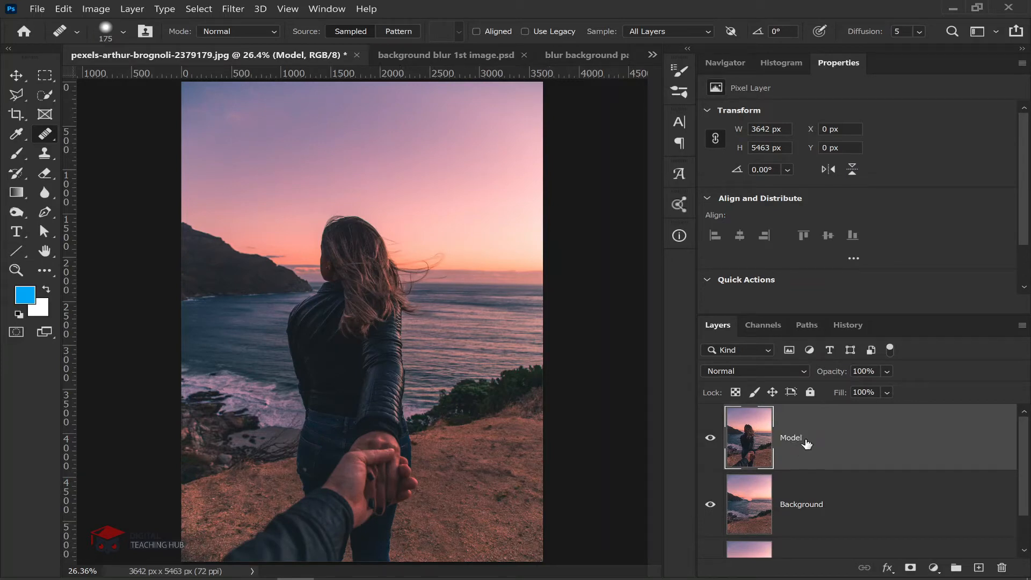
Mask the Model layer to the woman and the holding hand using Select Subject, and toggle the layer's visibility to check the cutout.
left_click(51, 95)
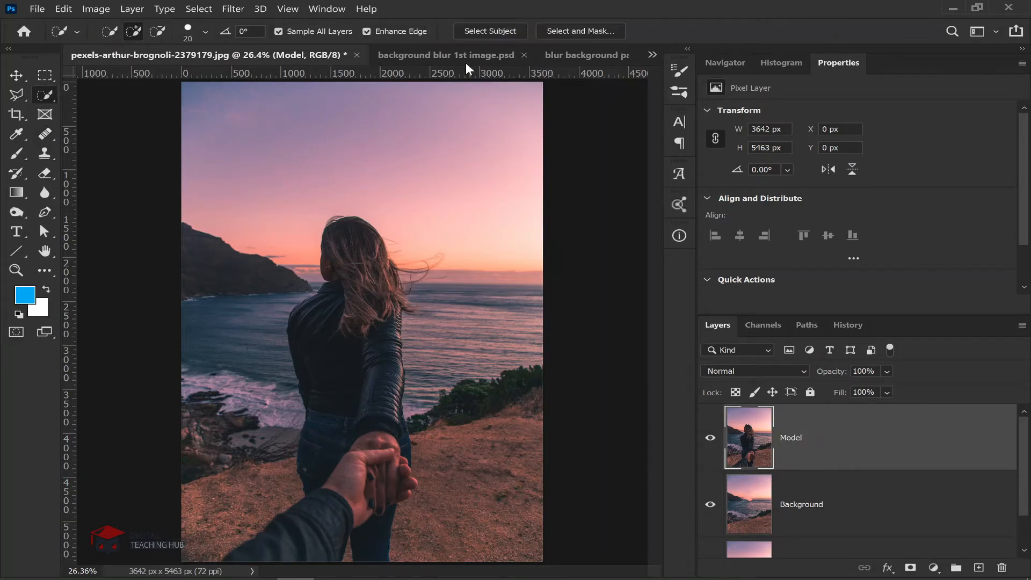
left_click(510, 25)
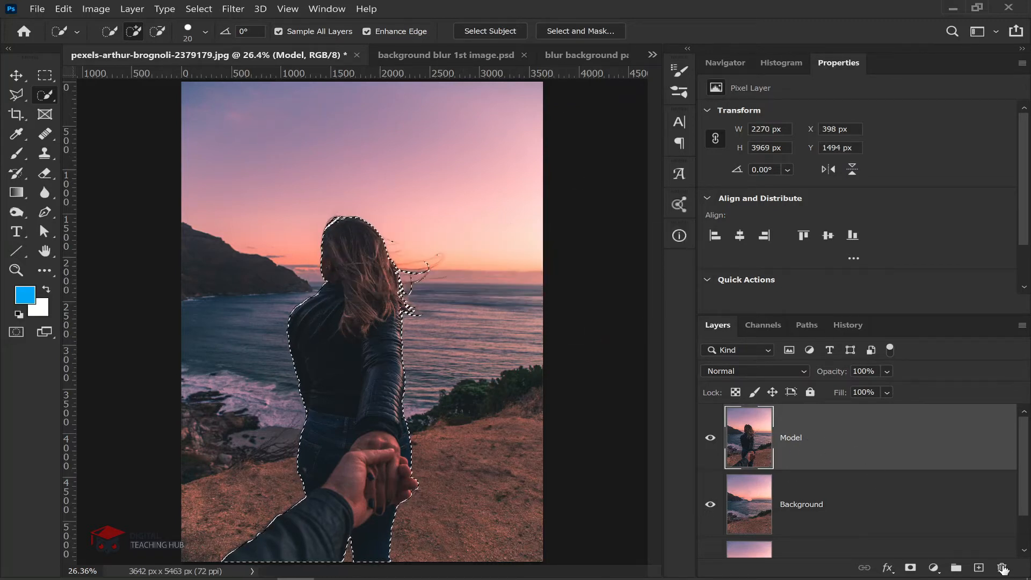
left_click(909, 568)
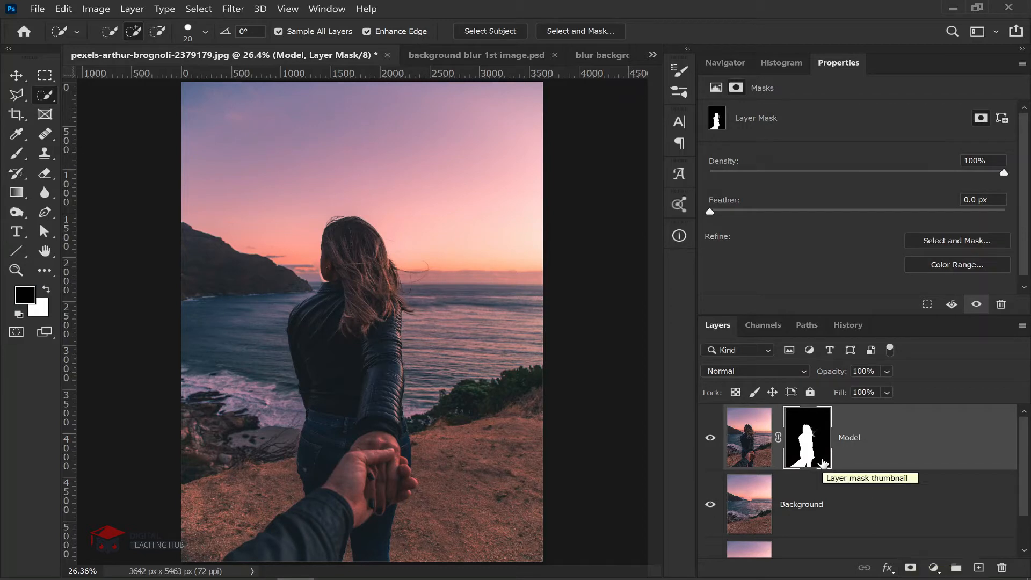
left_click(711, 439)
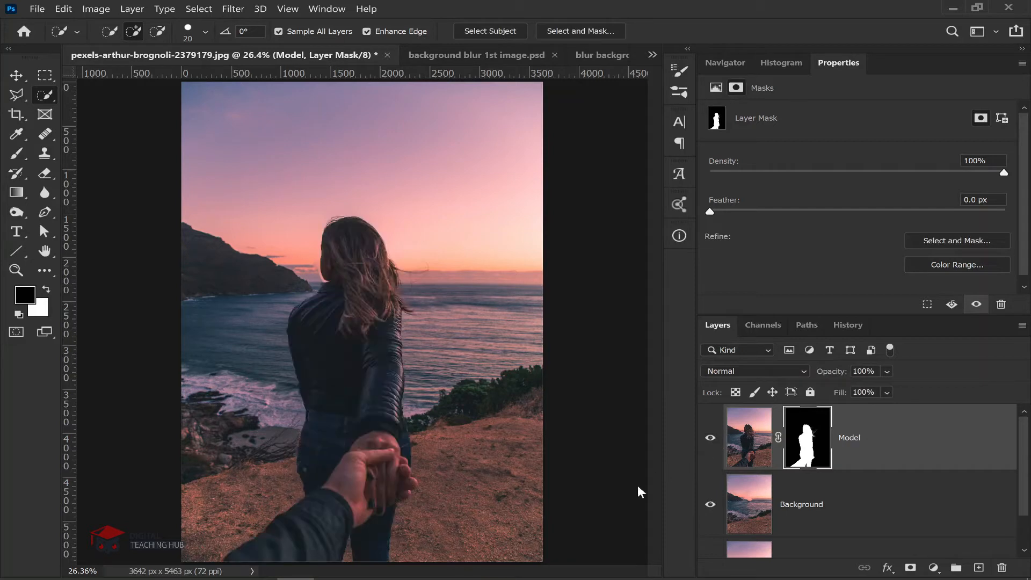
left_click(712, 442)
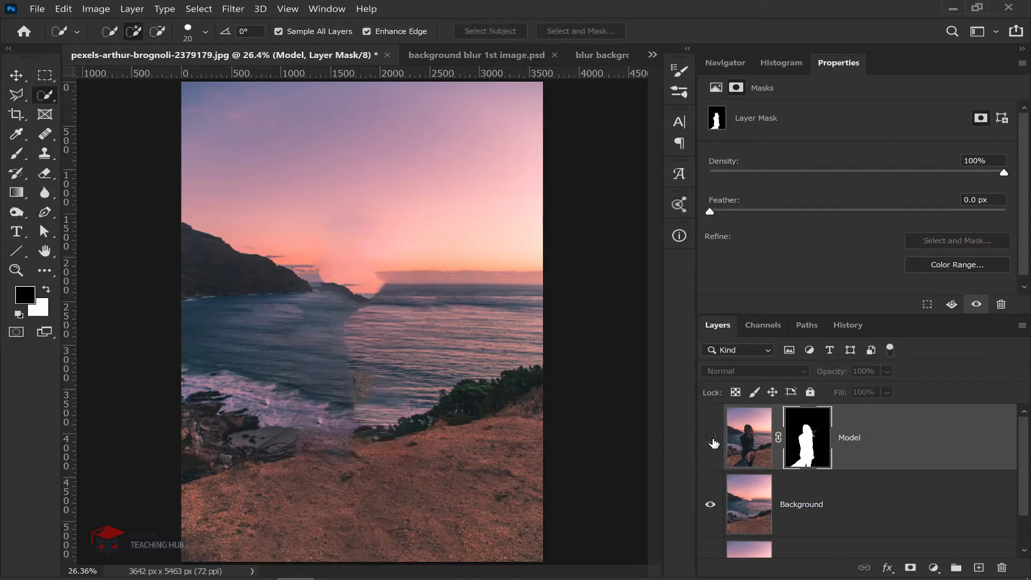
left_click(712, 442)
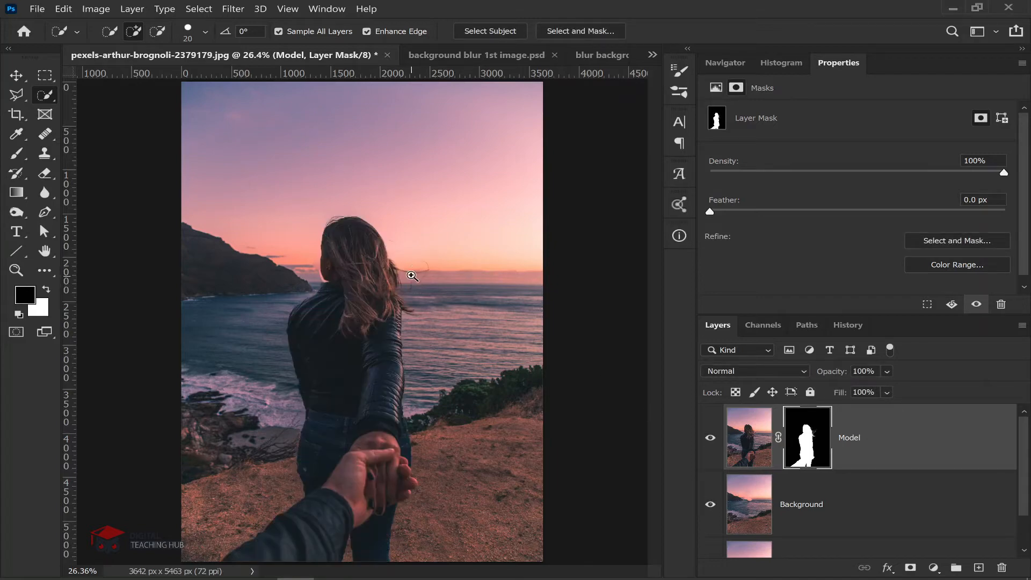
Open the Model layer's mask in Select and Mask and refine the edge over the flying hair strands with a 150 px brush.
left_click_drag(411, 276, 503, 277)
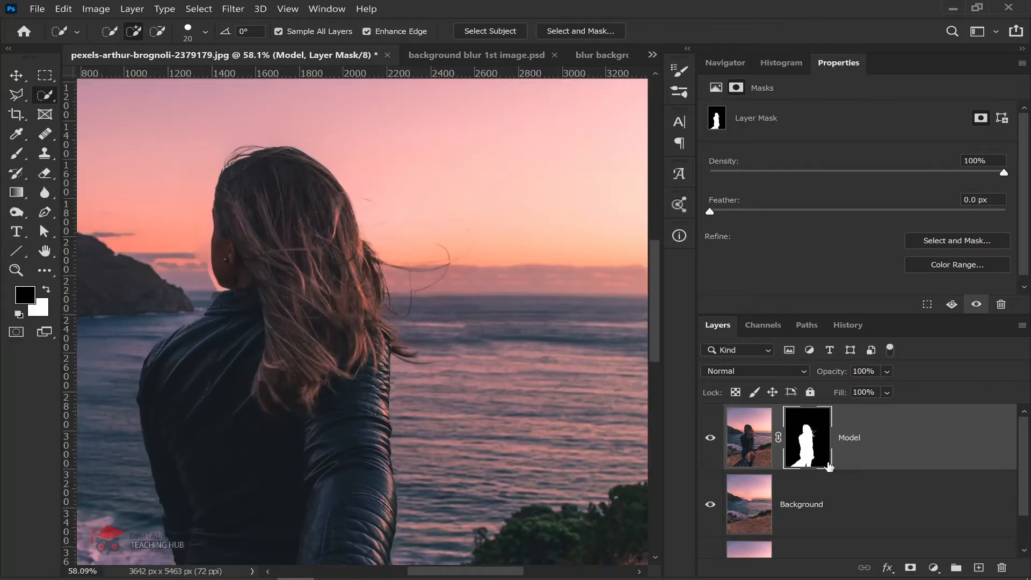
right_click(812, 437)
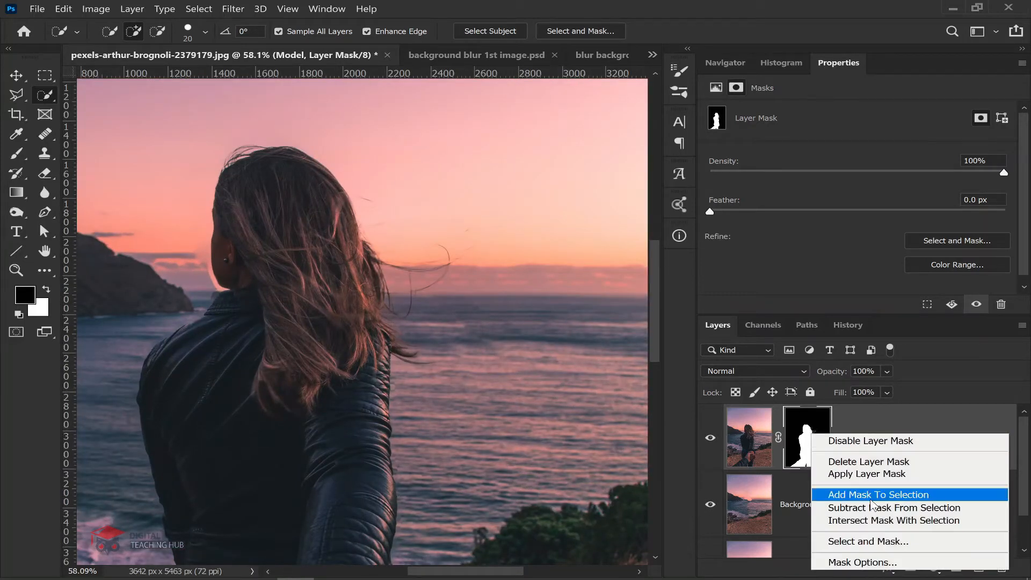
left_click(876, 541)
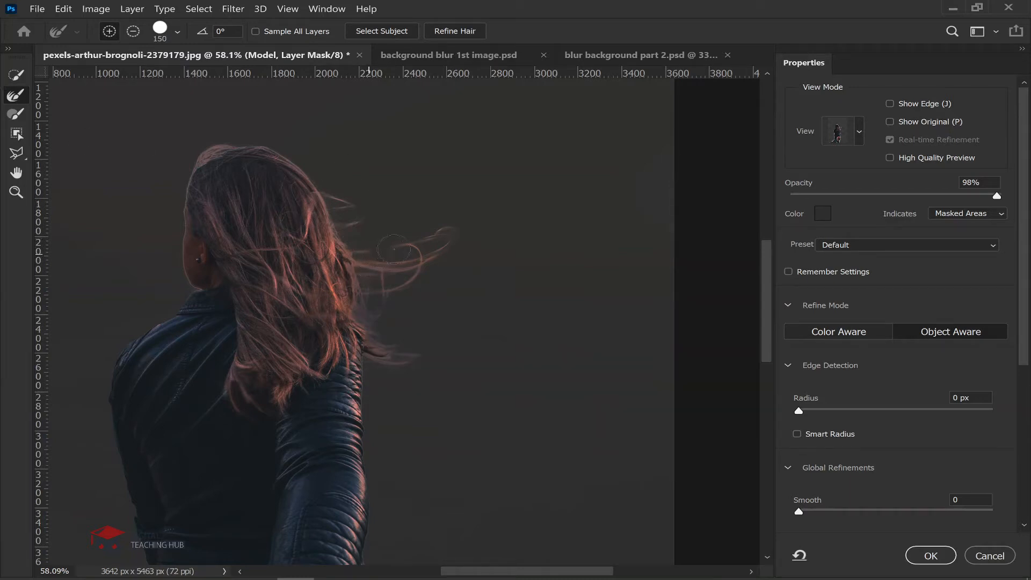
left_click_drag(369, 250, 450, 239)
scroll(392, 287, "up", 2)
mouse_move(354, 367)
left_mouse_down()
mouse_move(408, 380)
mouse_move(430, 370)
mouse_move(374, 357)
left_mouse_up()
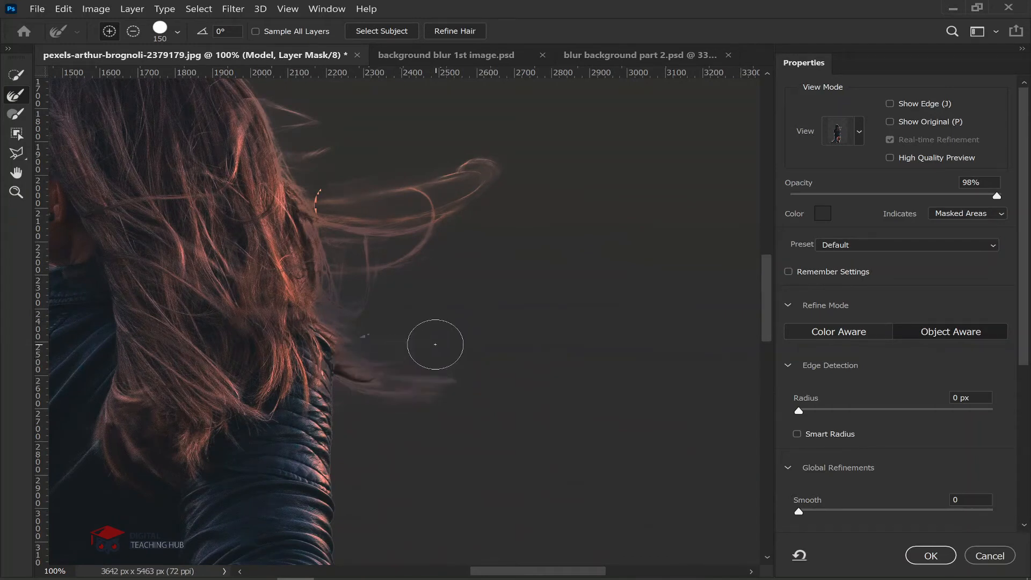
left_click(330, 202)
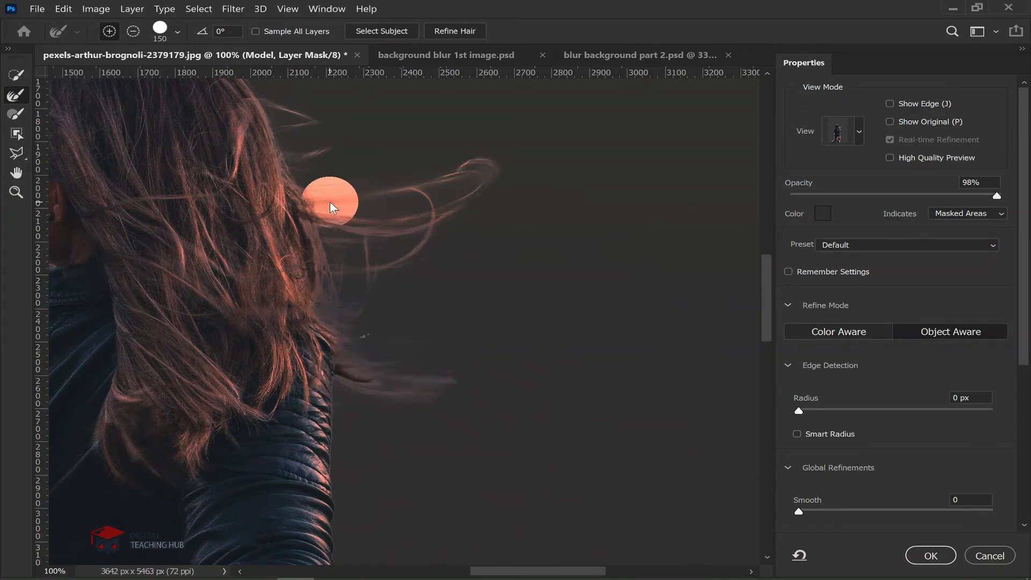
Soften the refine brush to 26% hardness and refine the hair edge beside the strands and along the top of the head.
left_click(178, 32)
left_click_drag(186, 105, 150, 106)
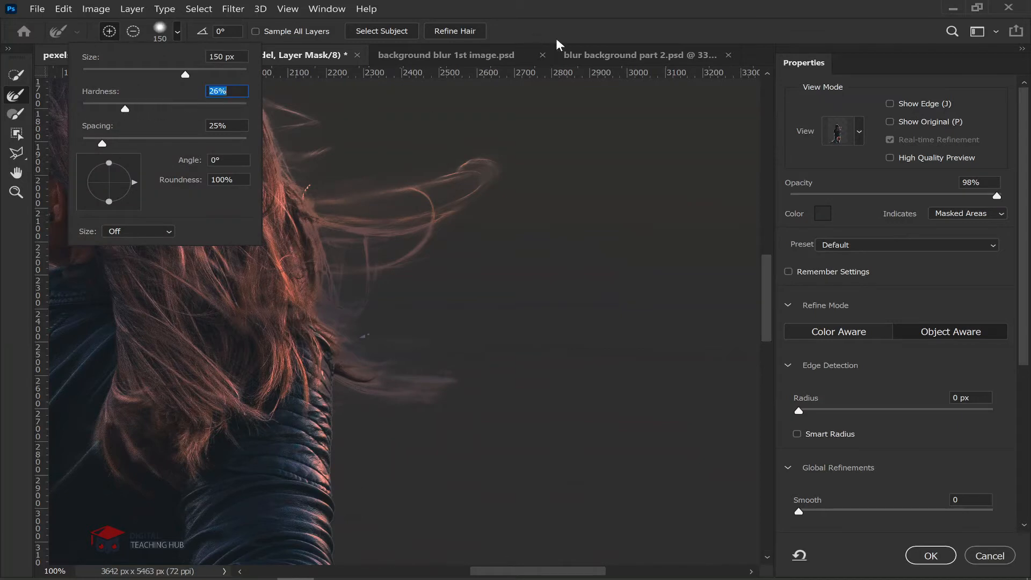
key("Return")
left_click(314, 185)
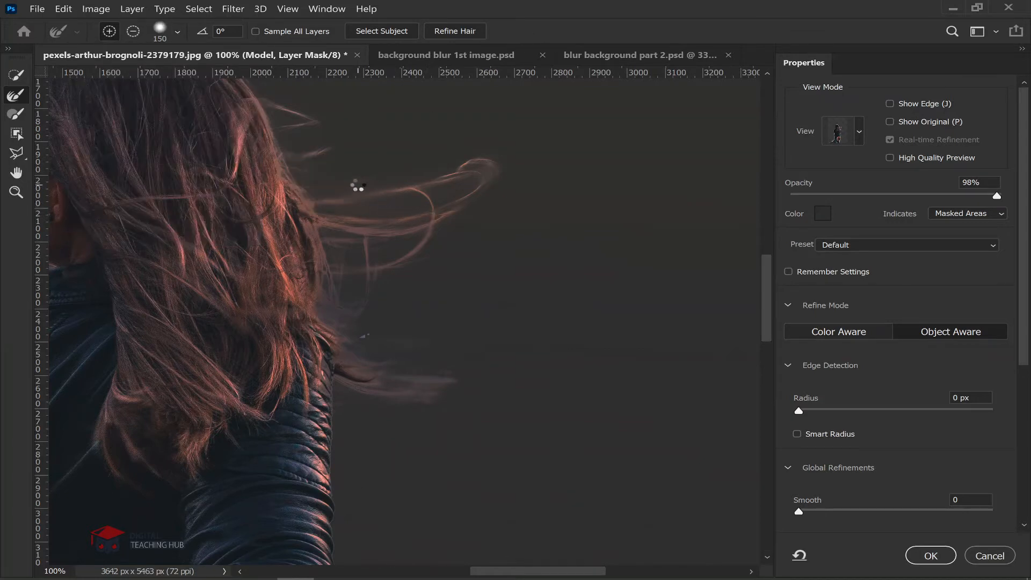
mouse_move(304, 121)
left_mouse_down()
mouse_move(347, 126)
mouse_move(327, 122)
mouse_move(291, 160)
mouse_move(327, 153)
mouse_move(381, 196)
left_mouse_up()
left_click_drag(342, 176, 525, 360)
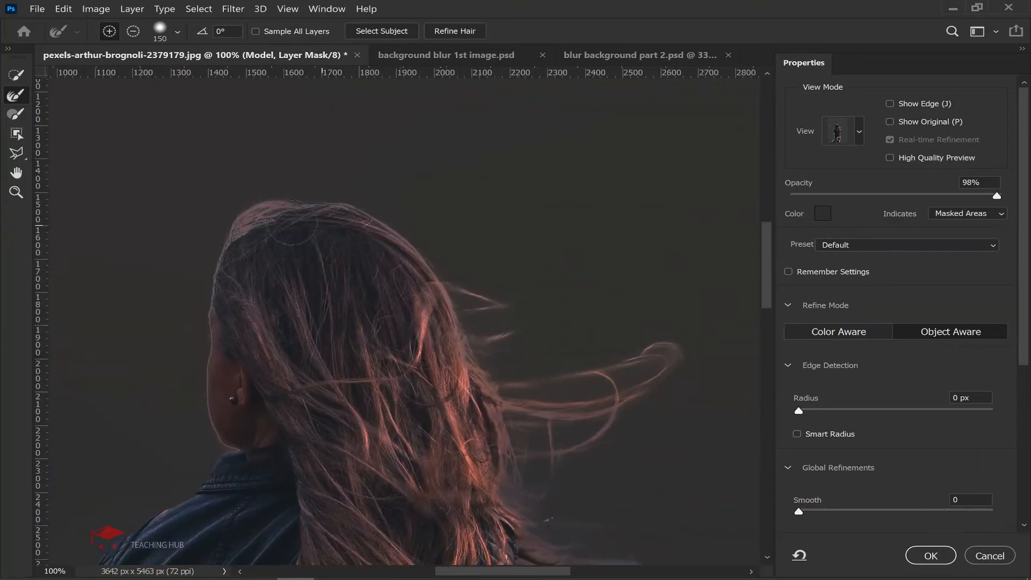
left_click_drag(245, 228, 402, 228)
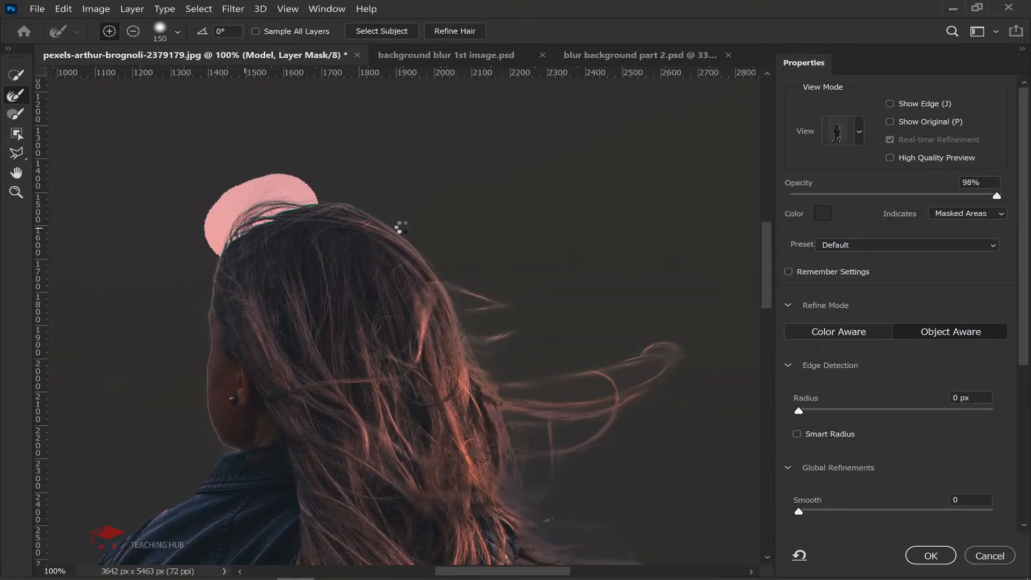
key("ctrl+0")
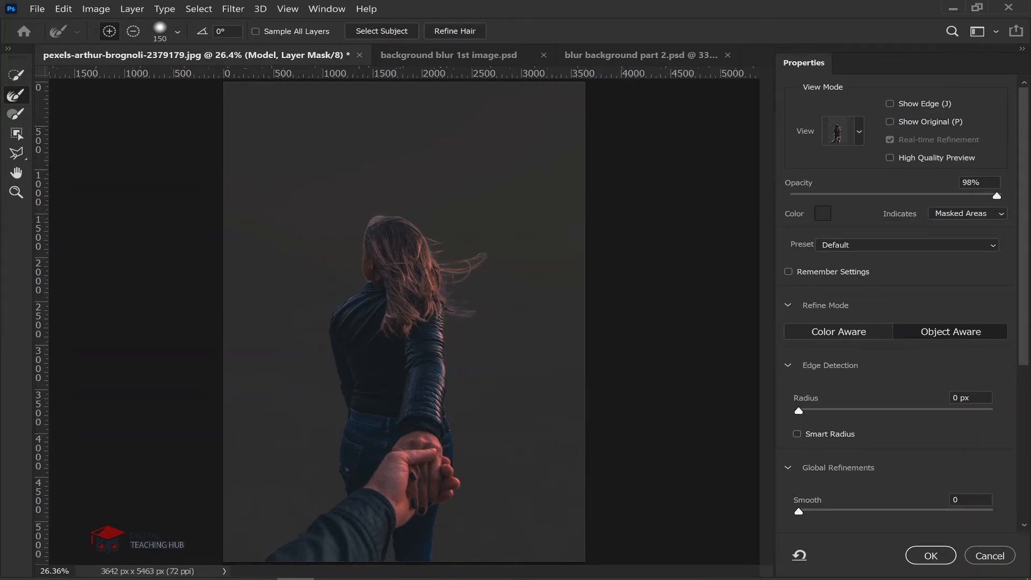
Output the refined hair selection to the Model layer's existing mask and finish Select and Mask.
scroll(967, 380, "down", 5)
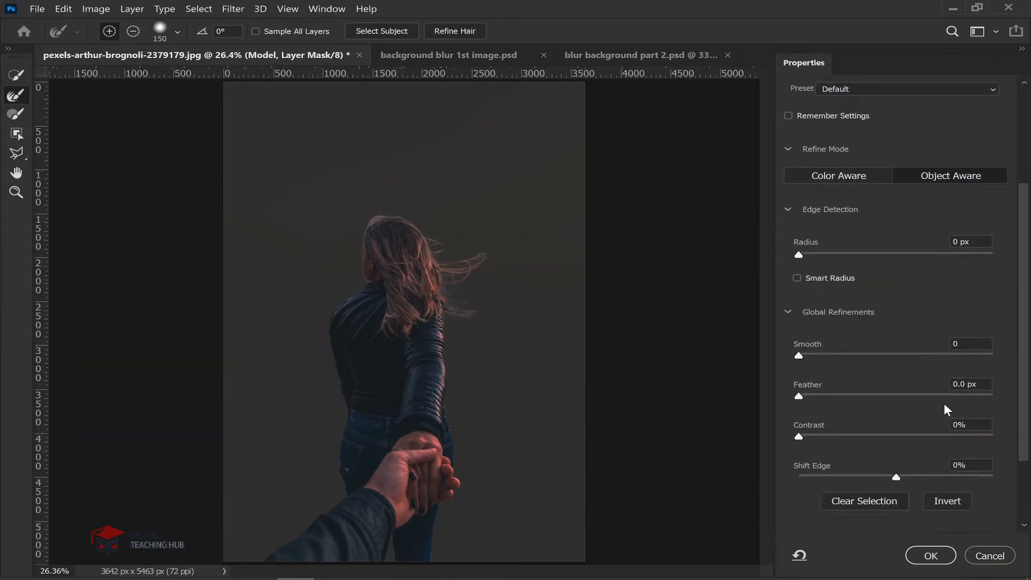
scroll(947, 408, "down", 2)
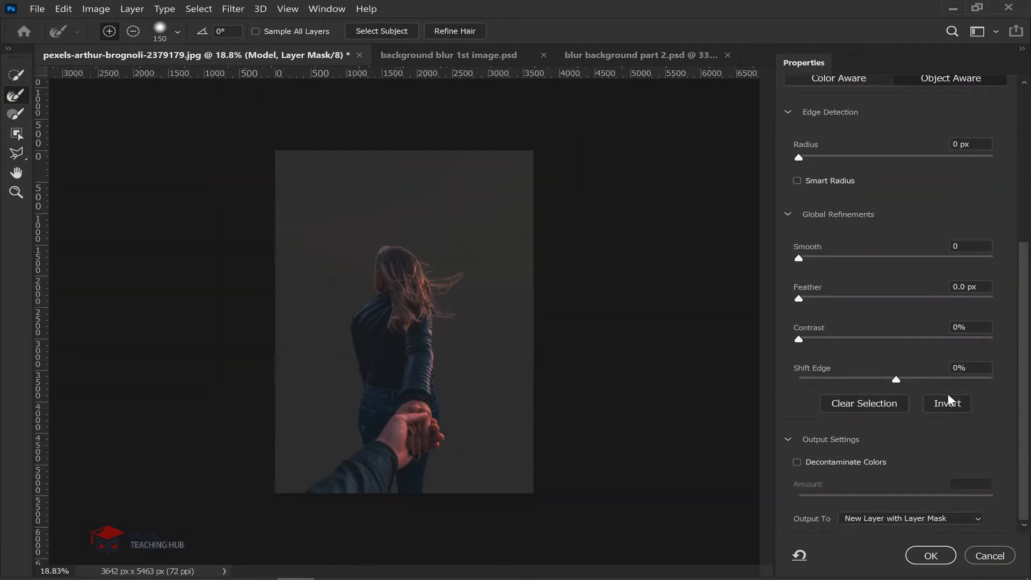
left_click(936, 515)
left_click(918, 518)
left_click(931, 557)
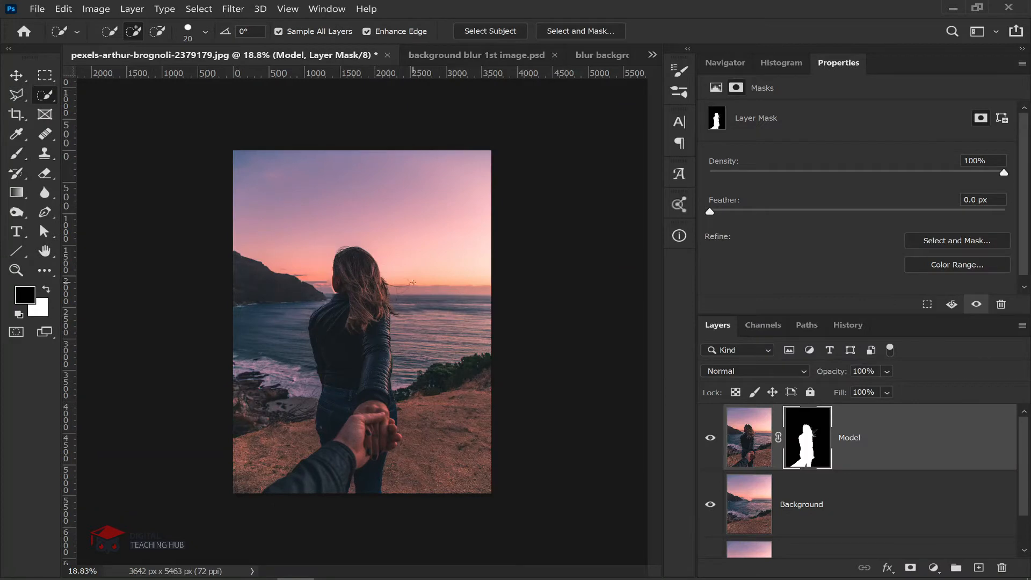
Display the Model layer's mask on its own and set the Brush to Overlay mode with 13% flow and white paint.
key("ctrl+plus")
key("ctrl+plus")
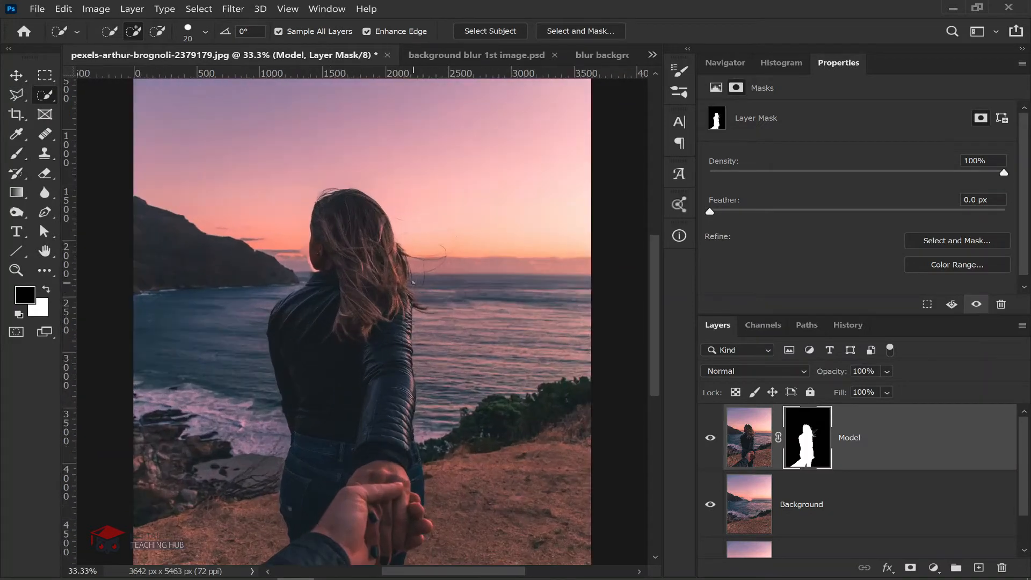
left_click(808, 437, "alt")
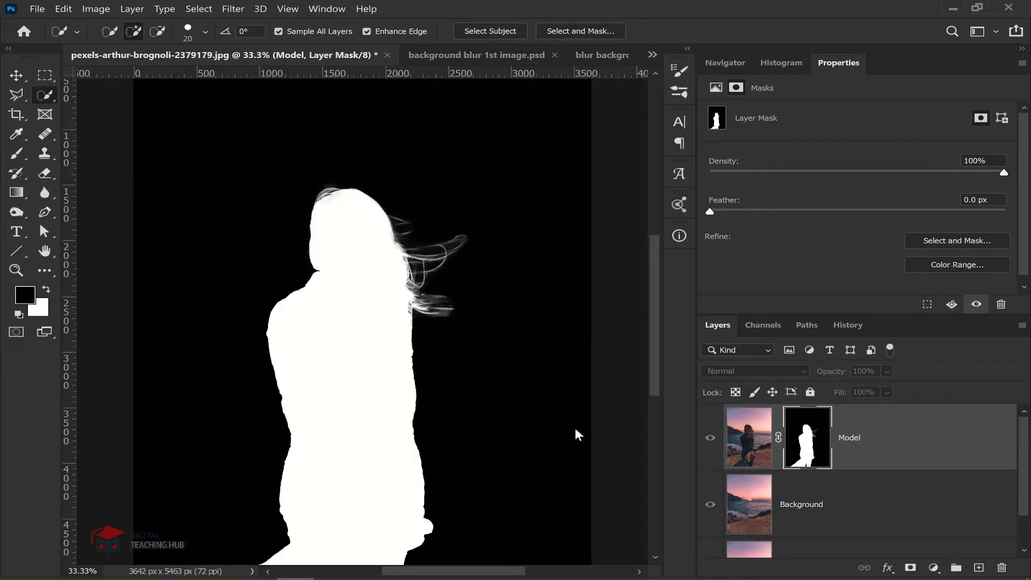
key("ctrl+plus")
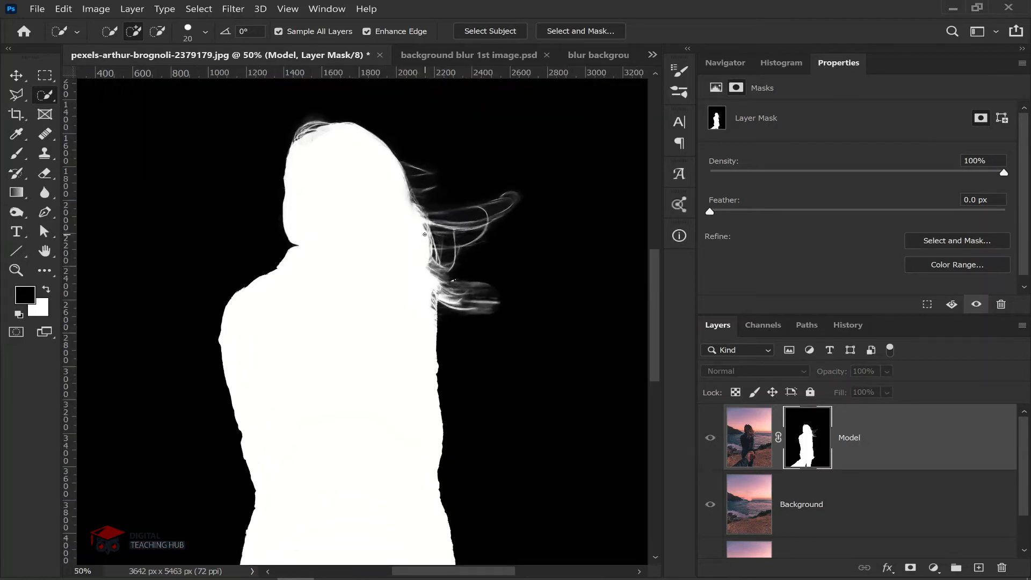
left_click(17, 155)
left_click(258, 32)
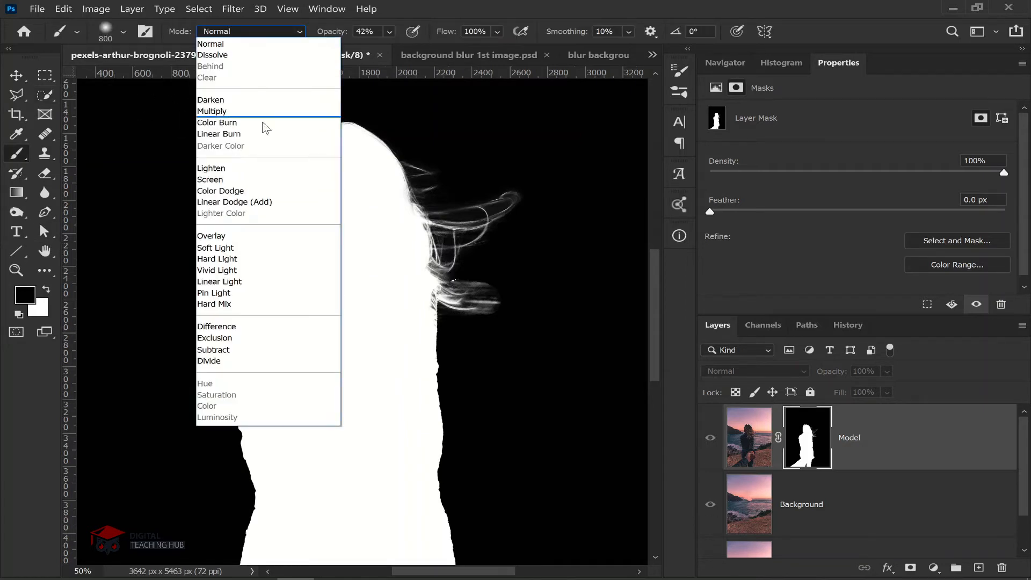
left_click(231, 236)
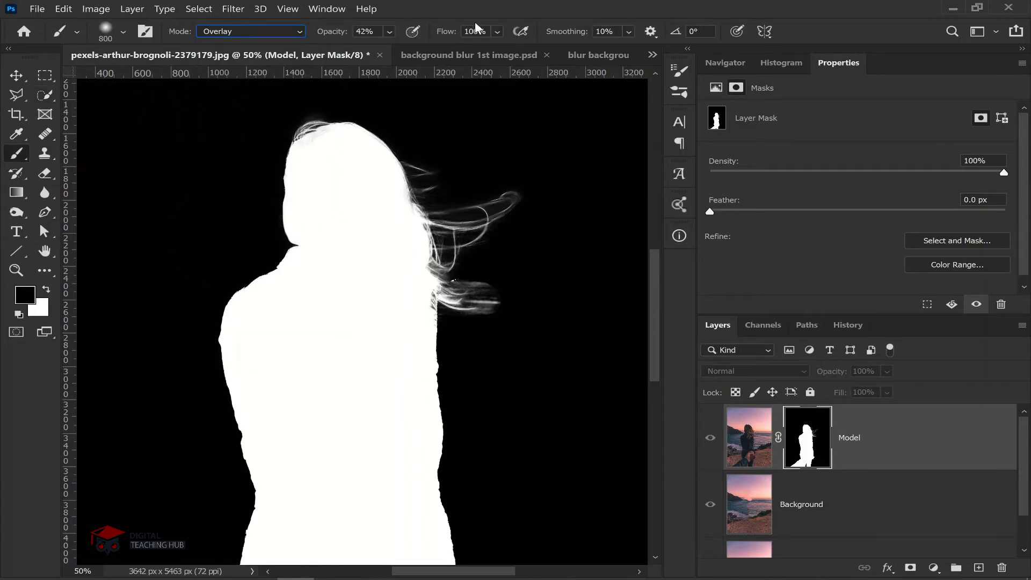
left_click_drag(450, 37, 373, 36)
left_click(47, 290)
Brighten the flying hair strands in the mask with white, reducing the brush to 150 px.
mouse_move(484, 219)
left_mouse_down()
mouse_move(543, 219)
mouse_move(444, 237)
left_mouse_up()
key("bracketleft")
key("bracketleft")
key("bracketleft")
key("bracketleft")
key("bracketleft")
key("bracketleft")
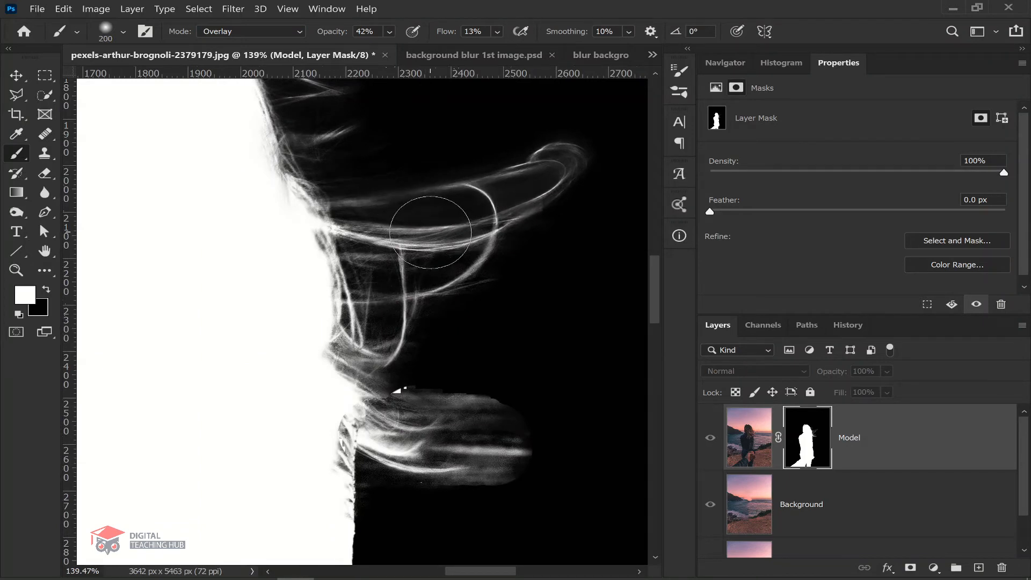
key("bracketleft")
key("bracketleft")
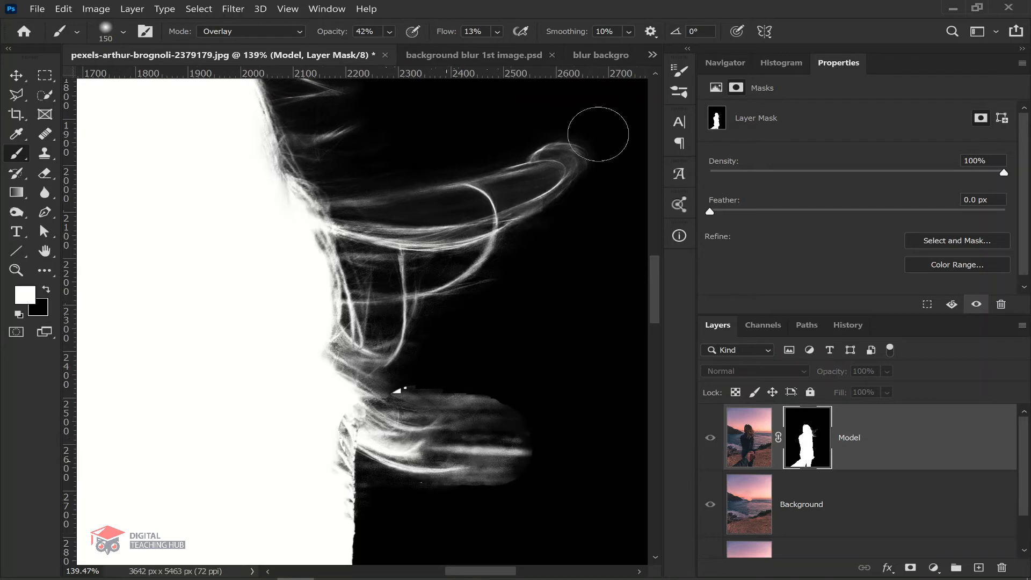
Paint out the stray white spot between the hair strands in black, using Normal mode, 100% flow and an 80 px brush.
left_click_drag(446, 32, 480, 32)
key("bracketleft")
key("bracketleft")
key("bracketleft")
key("bracketleft")
key("x")
left_click(251, 31)
left_click(249, 44)
left_click_drag(402, 388, 427, 388)
Paint white in Overlay mode along the mask's hair and head edge, and return to the whole image view.
left_click(250, 32)
left_click(241, 237)
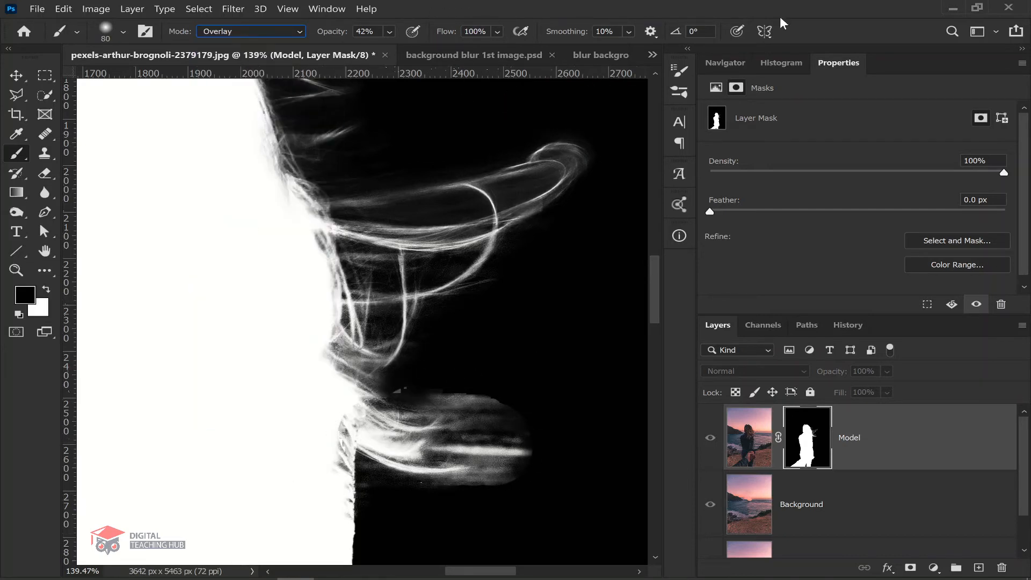
key("x")
left_click_drag(349, 433, 345, 500)
left_click_drag(322, 107, 282, 382)
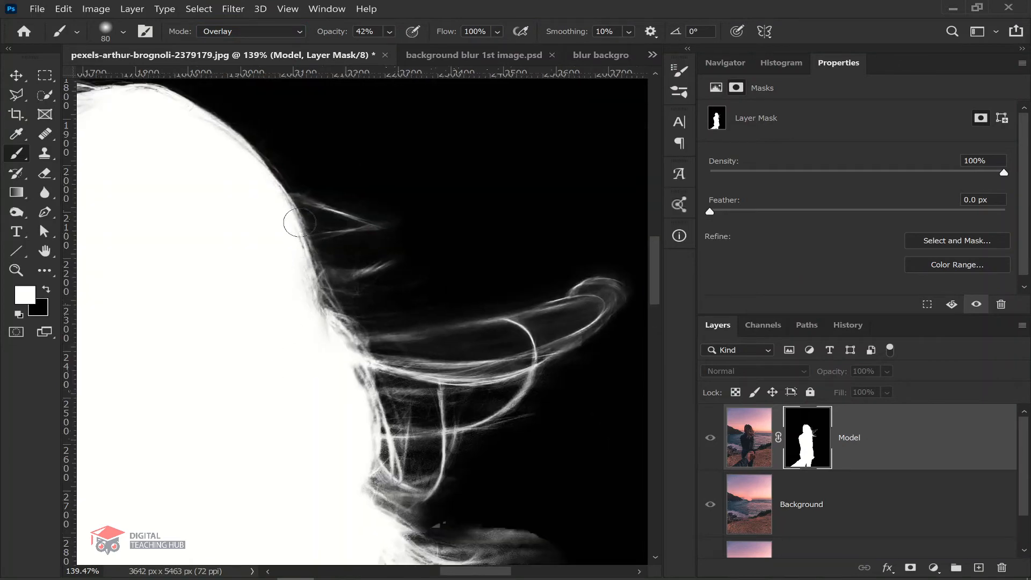
mouse_move(299, 225)
left_mouse_down()
mouse_move(335, 346)
mouse_move(303, 203)
mouse_move(343, 301)
left_mouse_up()
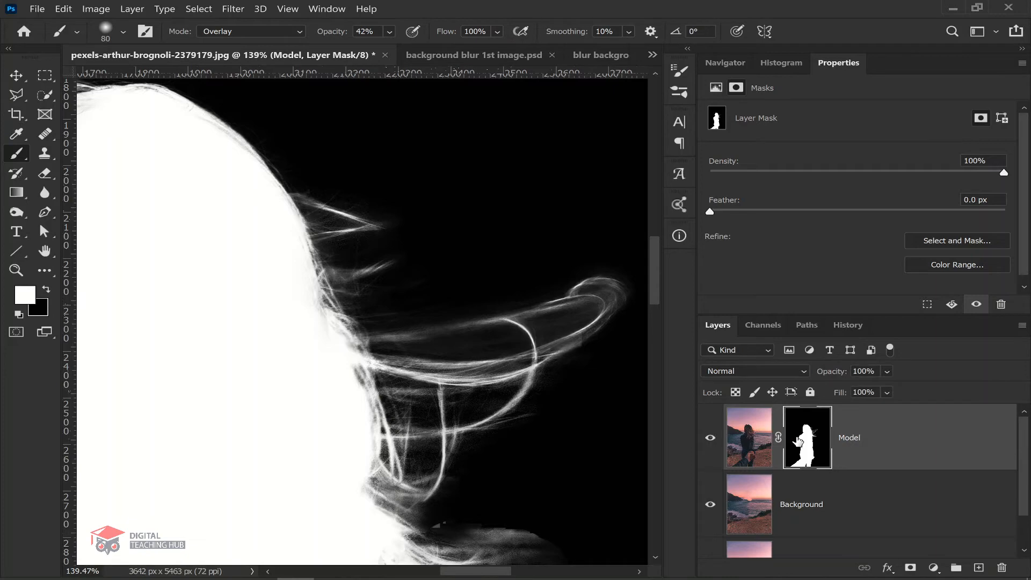
left_click(798, 441, "alt")
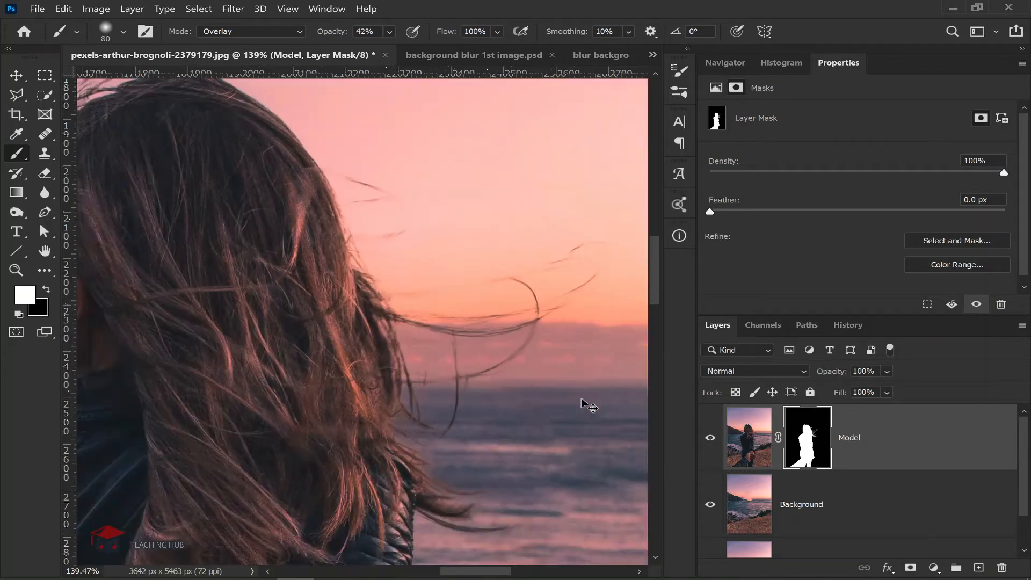
key("ctrl+0")
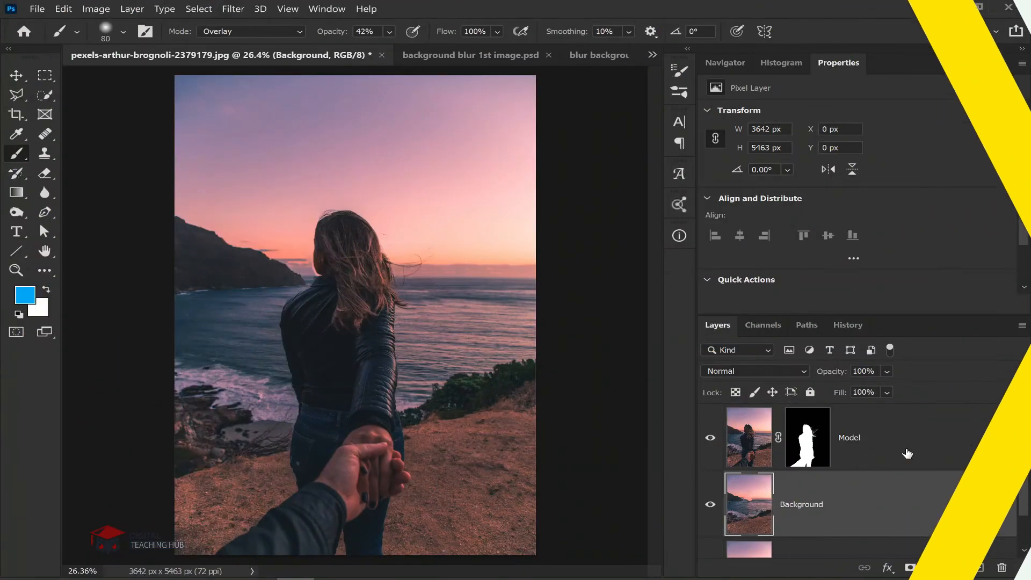
Convert the Background layer to a smart object and rename it Background.
left_click(895, 450)
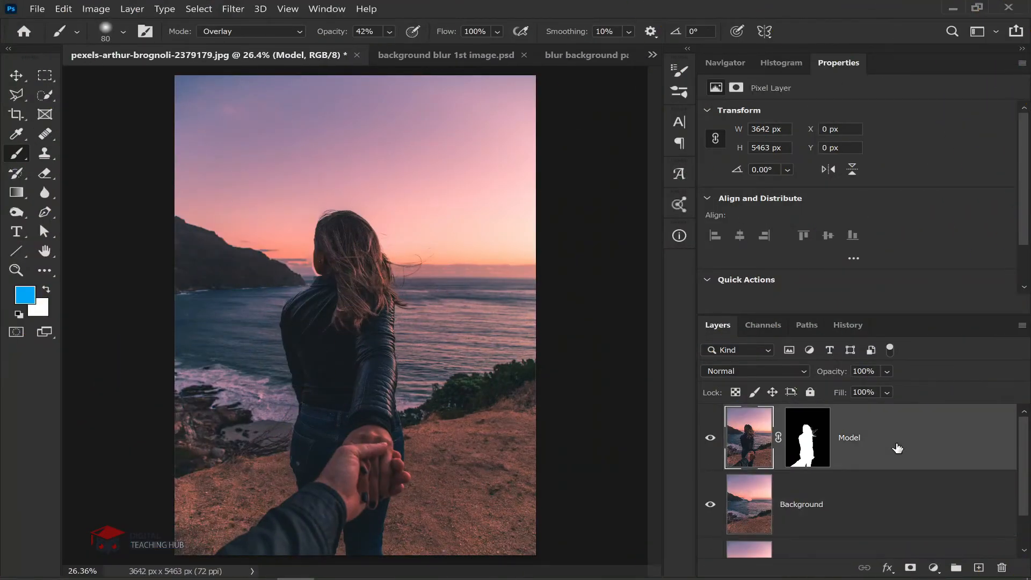
left_click(882, 512)
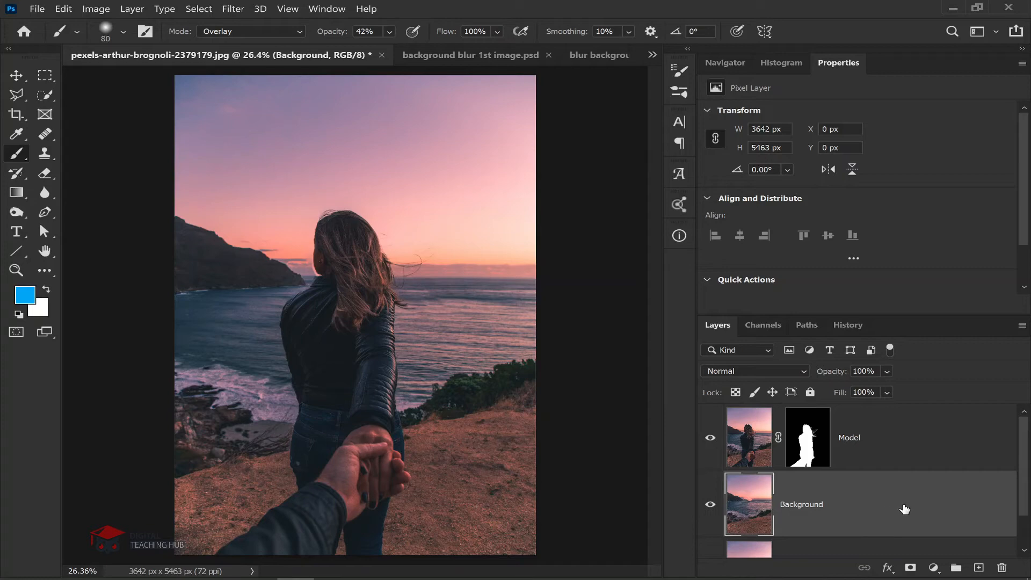
right_click(906, 510)
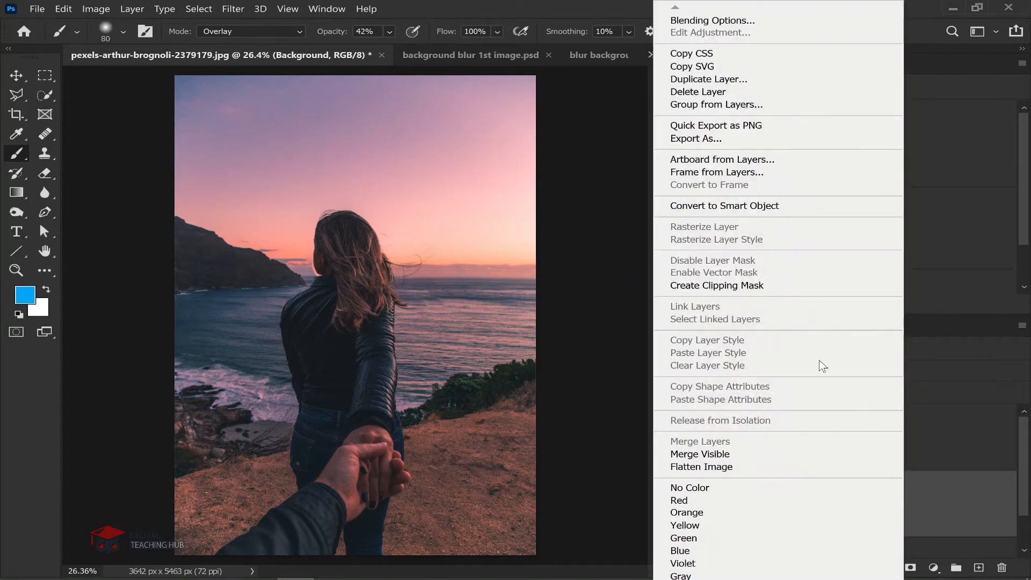
left_click(777, 206)
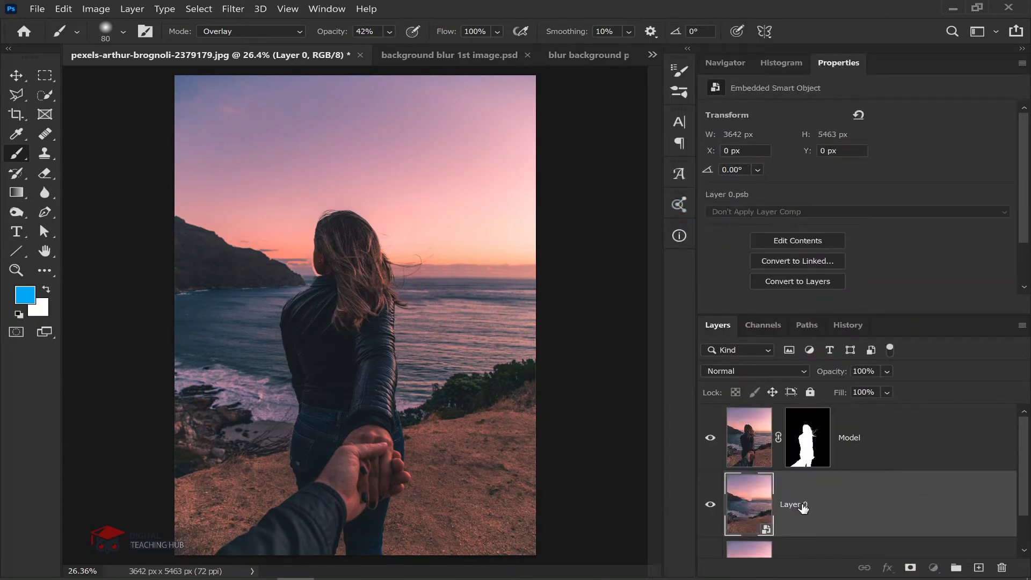
double_click(802, 505)
type("Ba")
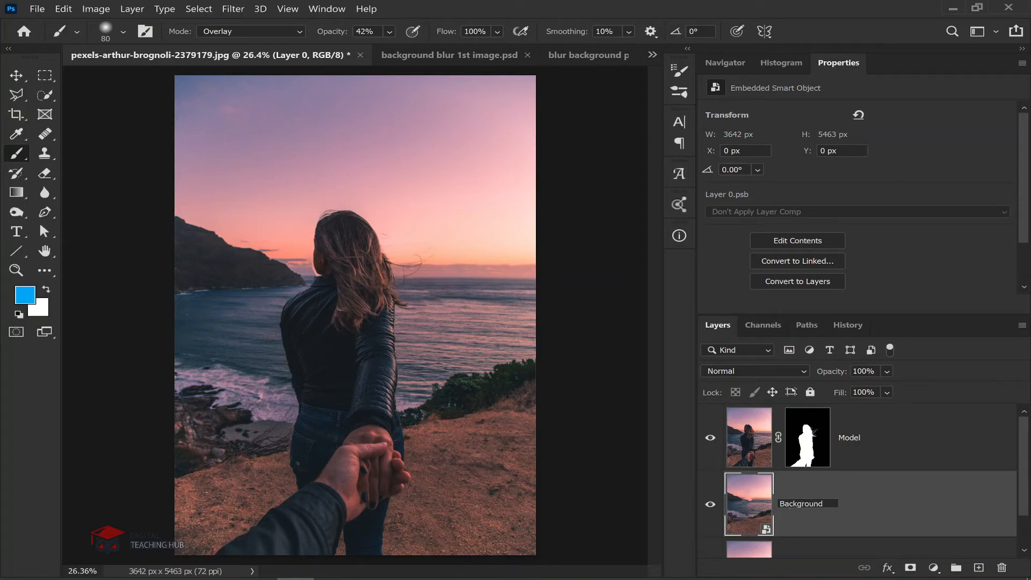
type("ckground")
key("Return")
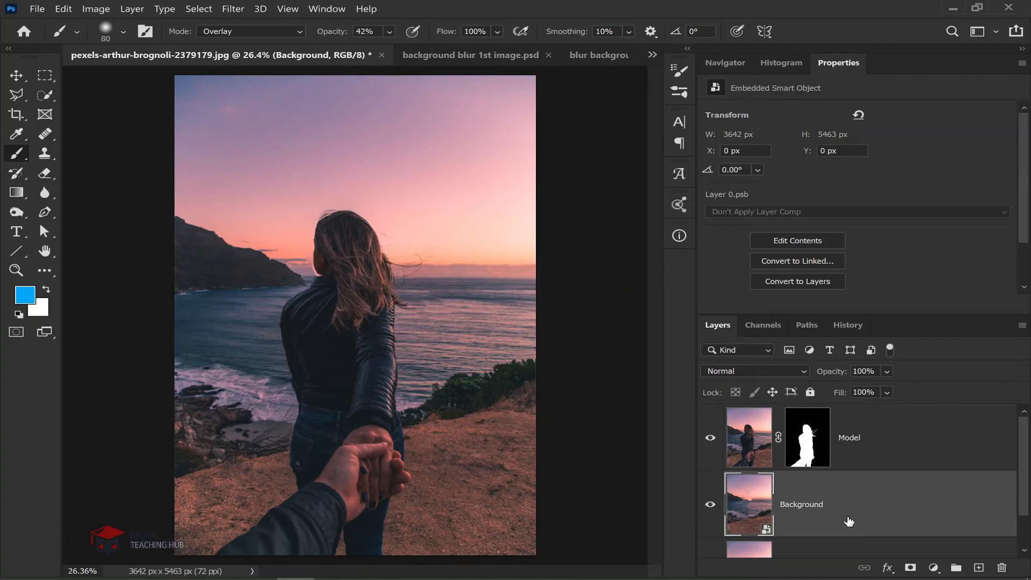
Start a Field Blur on the Background layer and add a second 15 px pin on the holding hand.
left_click(235, 9)
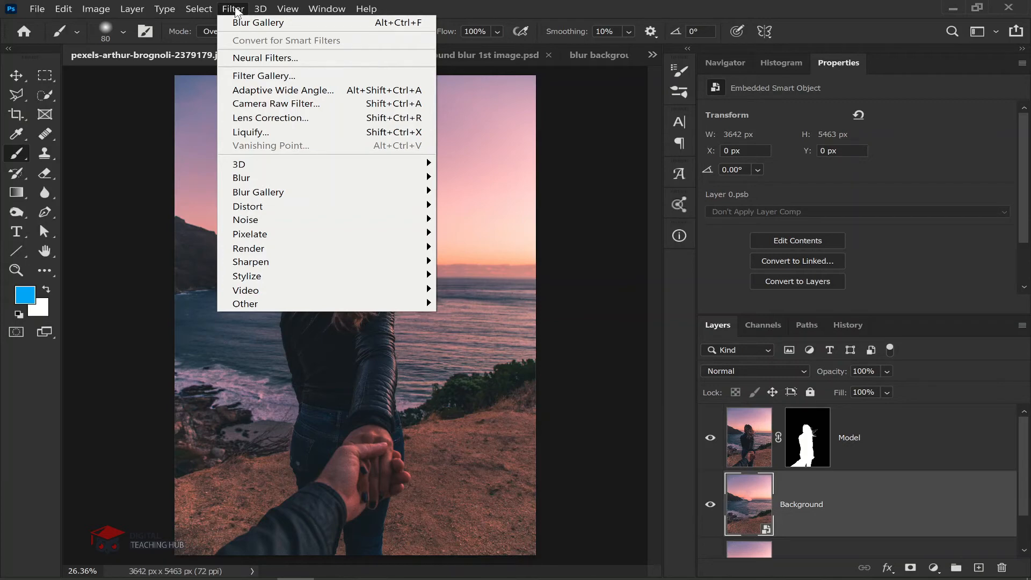
mouse_move(302, 193)
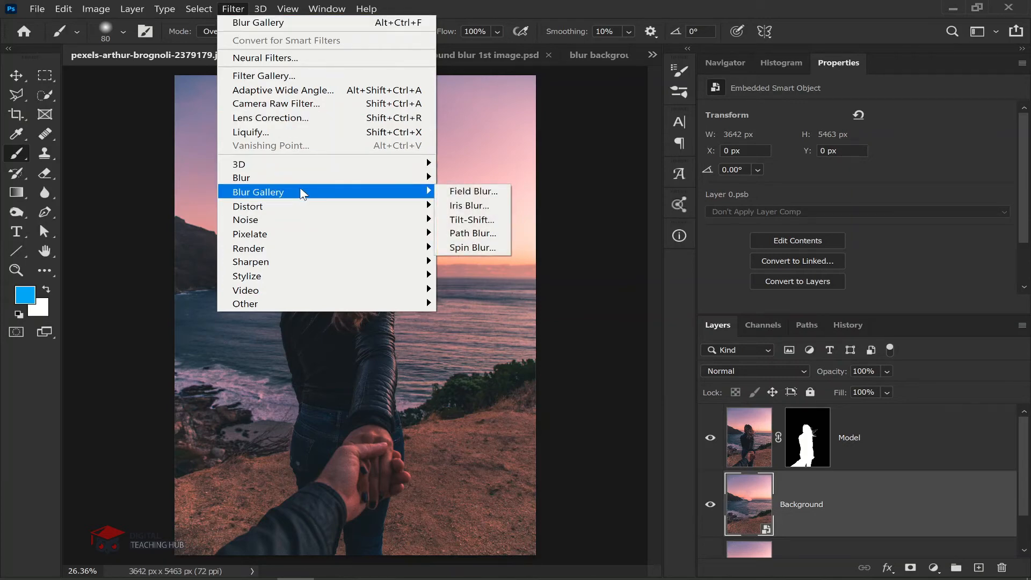
left_click(234, 9)
left_click(234, 9)
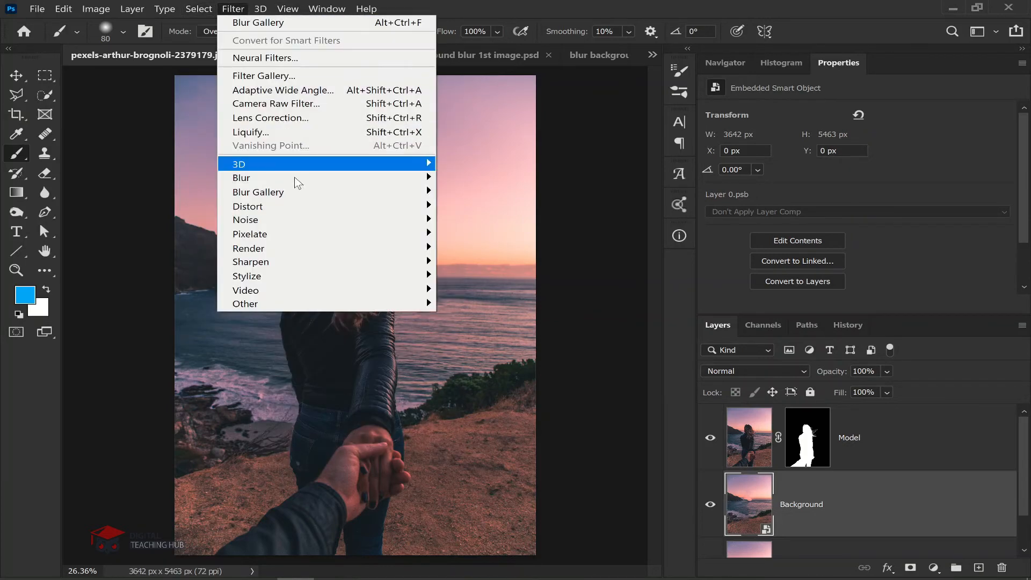
mouse_move(386, 203)
left_click(463, 191)
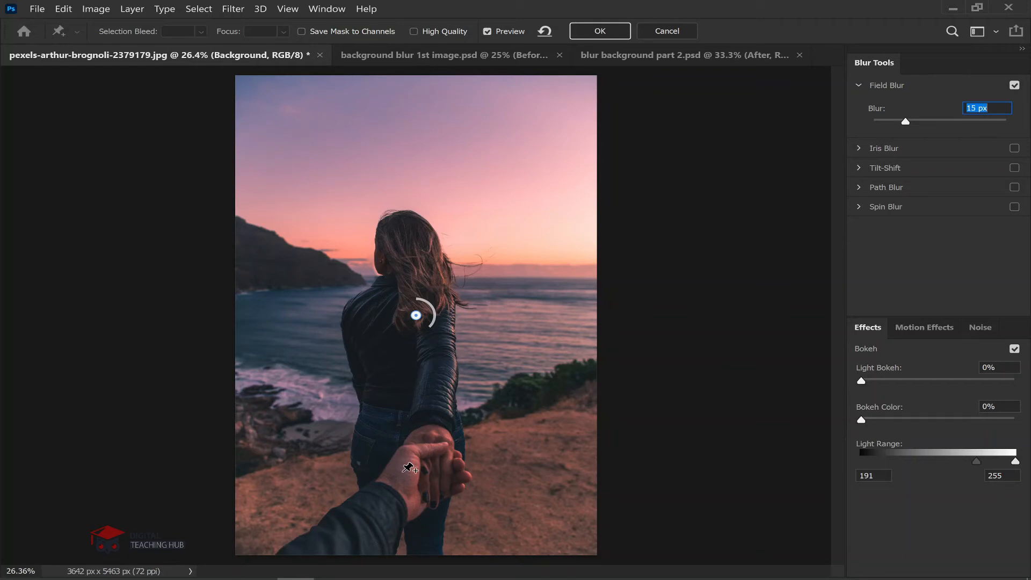
left_click(403, 472)
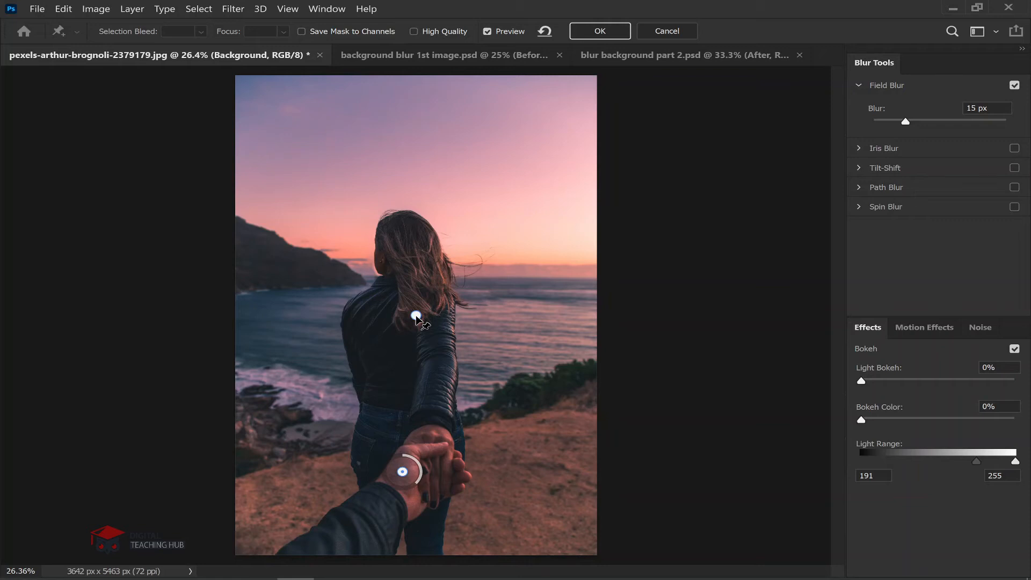
Set the blur of the pin on the woman's back to 500 px.
left_click(416, 316)
left_click(907, 121)
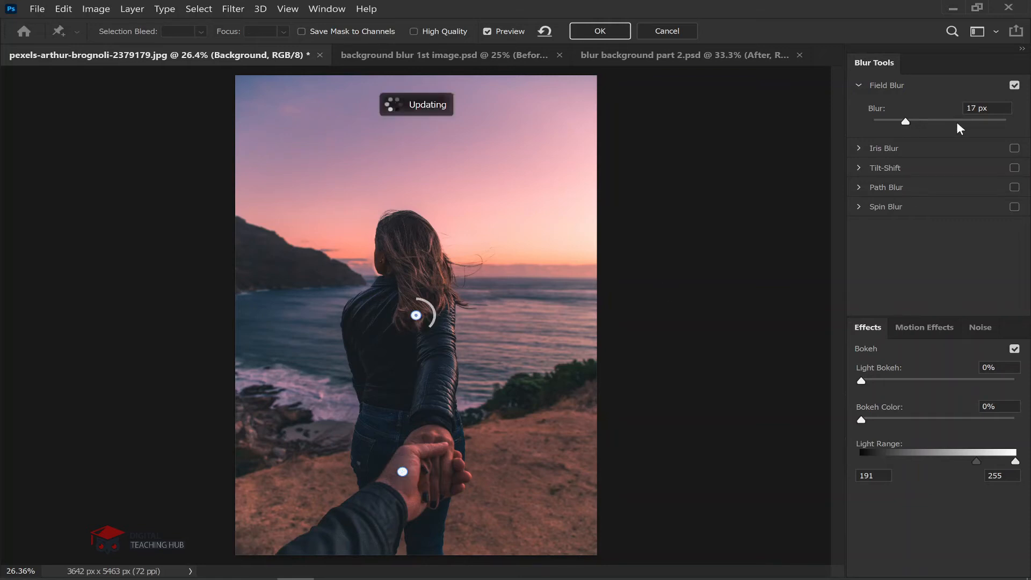
left_click_drag(958, 124, 1010, 125)
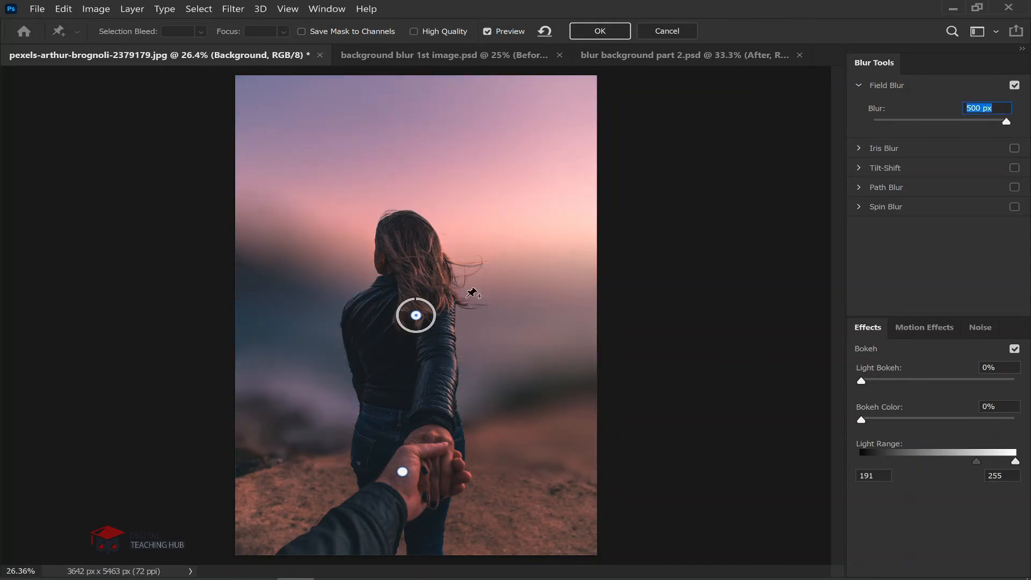
Move the pin from the woman's back into the sky beside her head and set its blur to 67 px.
left_click_drag(416, 316, 544, 181)
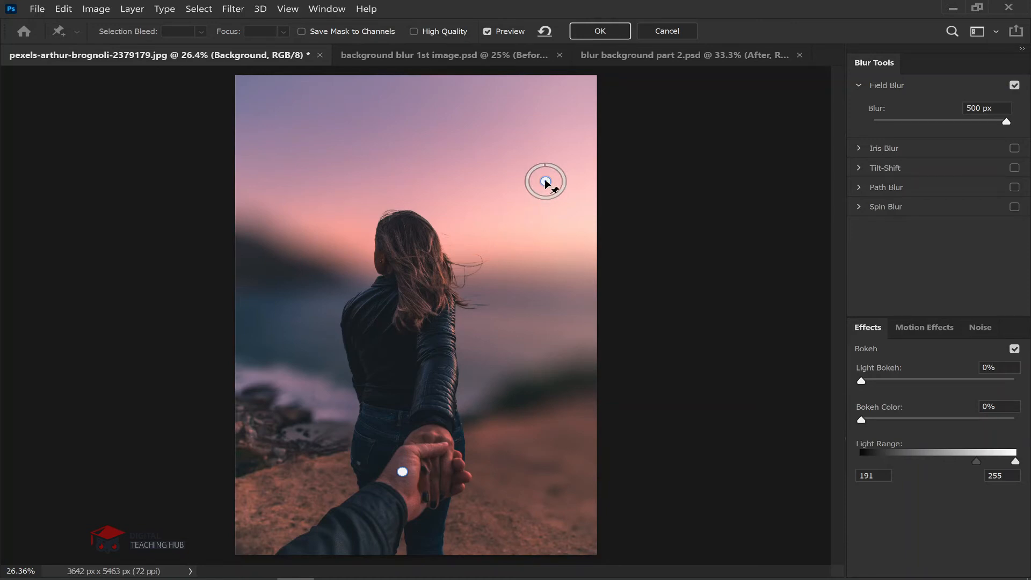
left_click_drag(536, 180, 518, 176)
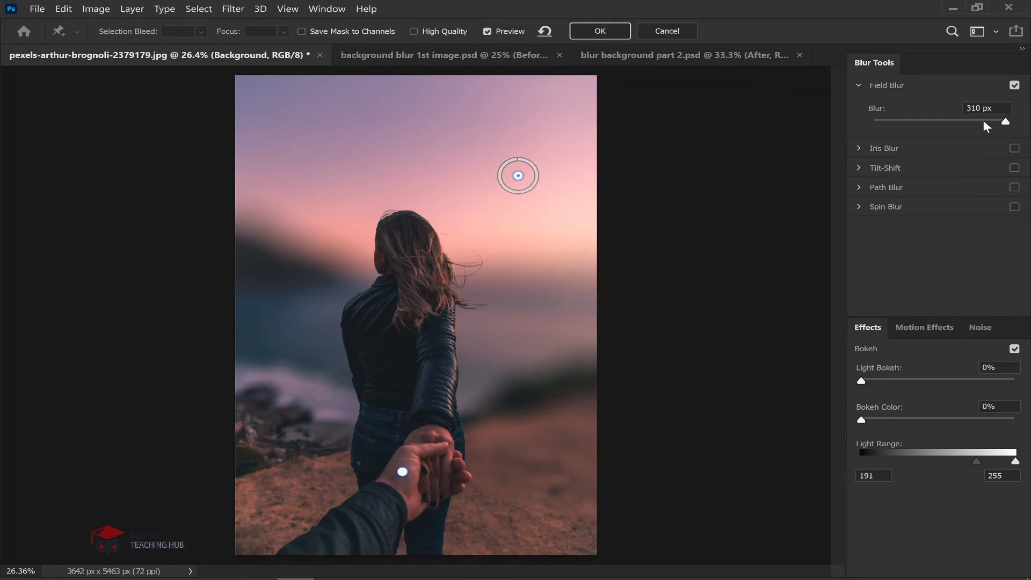
left_click_drag(984, 122, 933, 122)
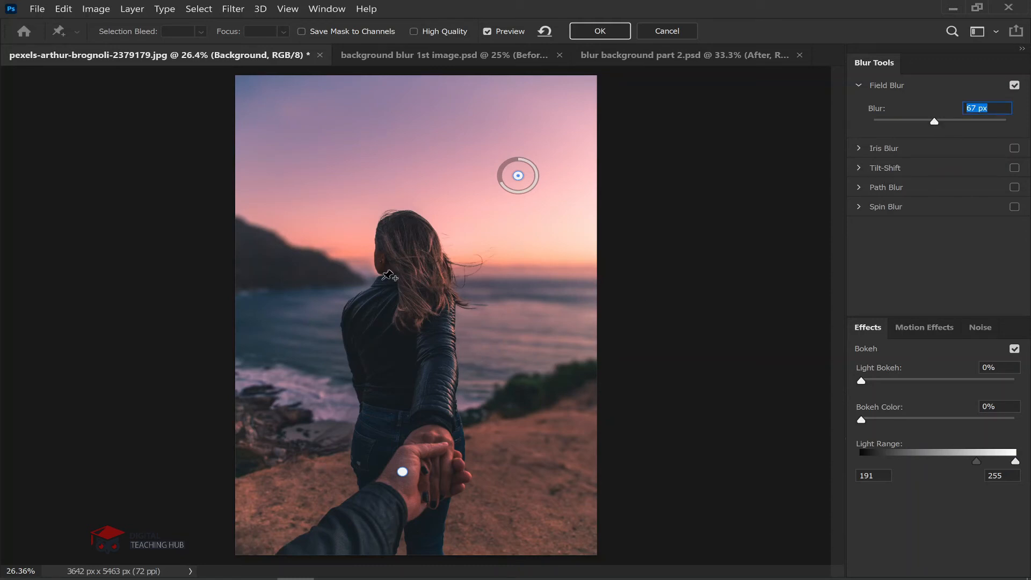
Select the hand pin, compare the image with the blur preview off and on, and apply the Field Blur.
left_click(402, 472)
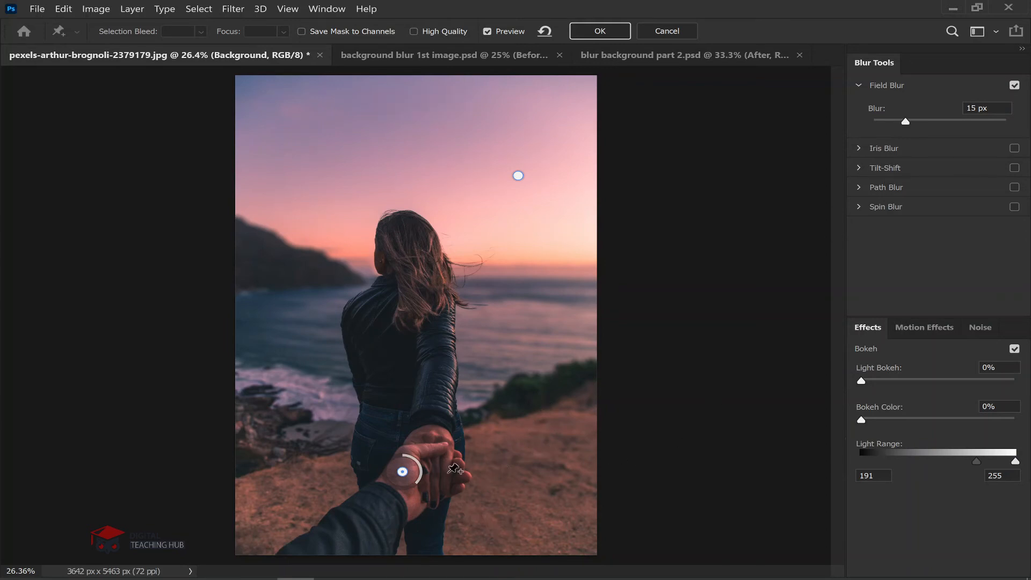
left_click(487, 31)
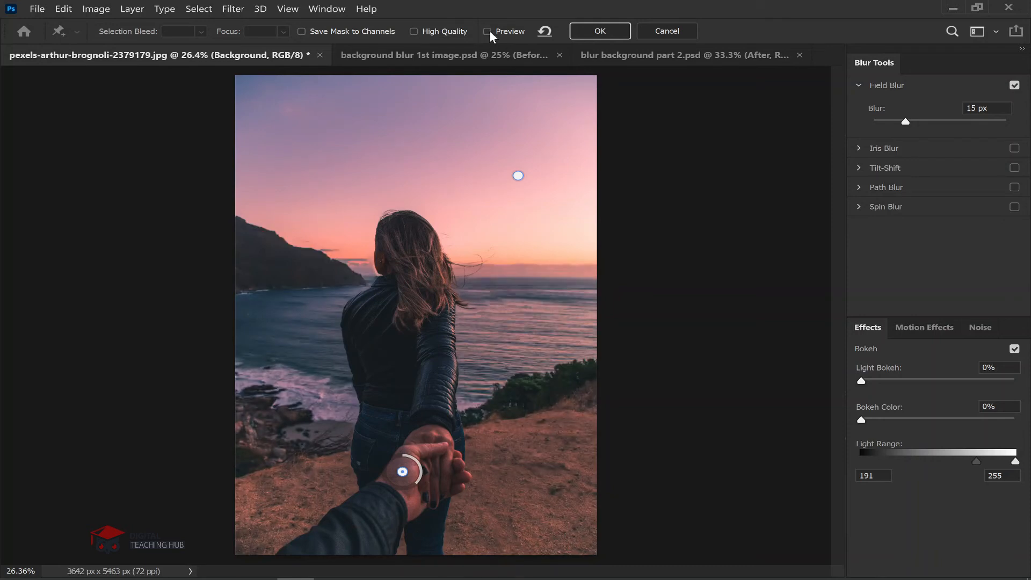
left_click(487, 31)
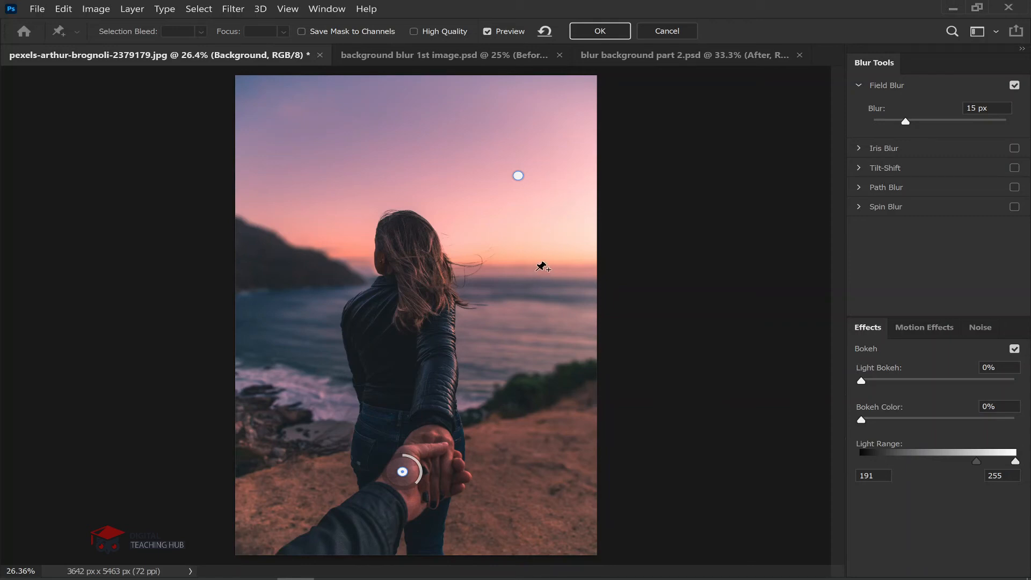
left_click(600, 31)
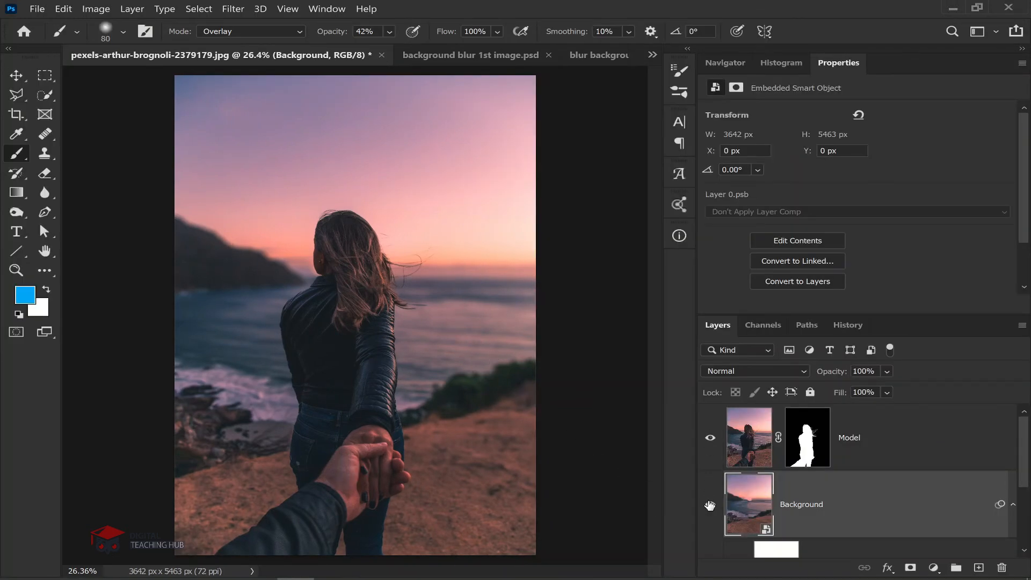
Hide the Background layer's Blur Gallery smart filter to compare the image without the blur.
scroll(808, 488, "down", 3)
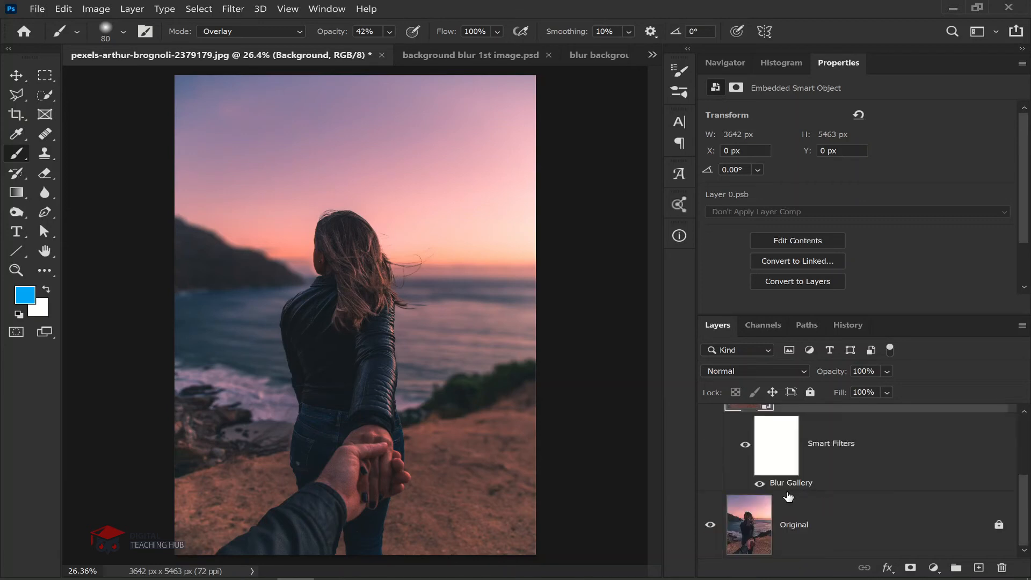
scroll(773, 483, "up", 2)
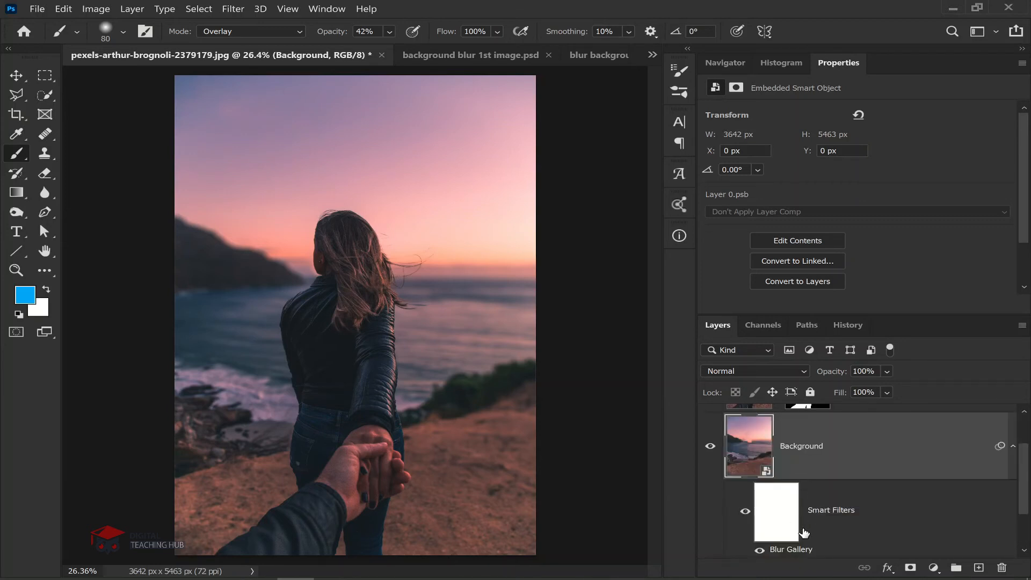
left_click(761, 550)
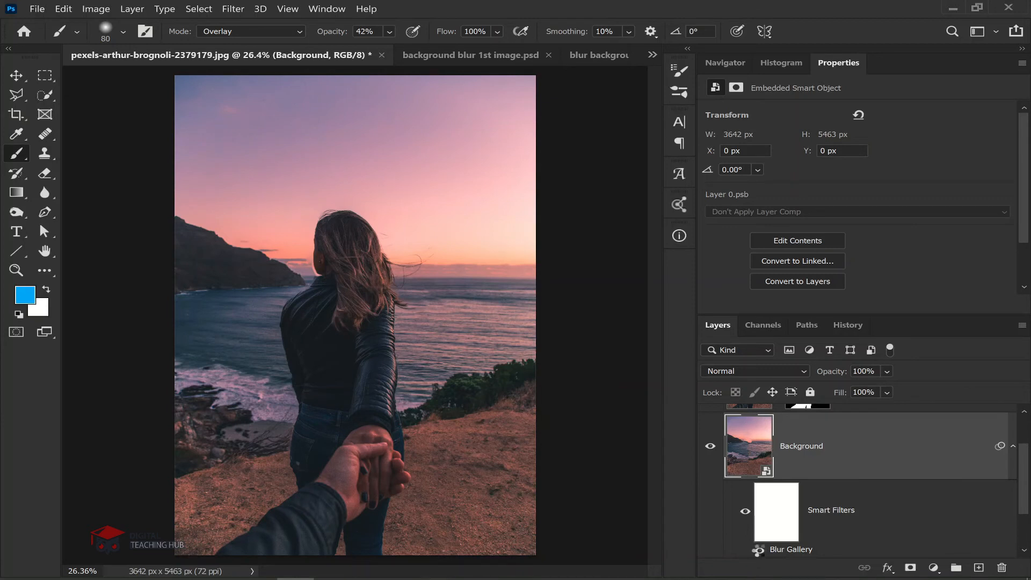
Show the Background layer's Blur Gallery smart filter again.
left_click(760, 551)
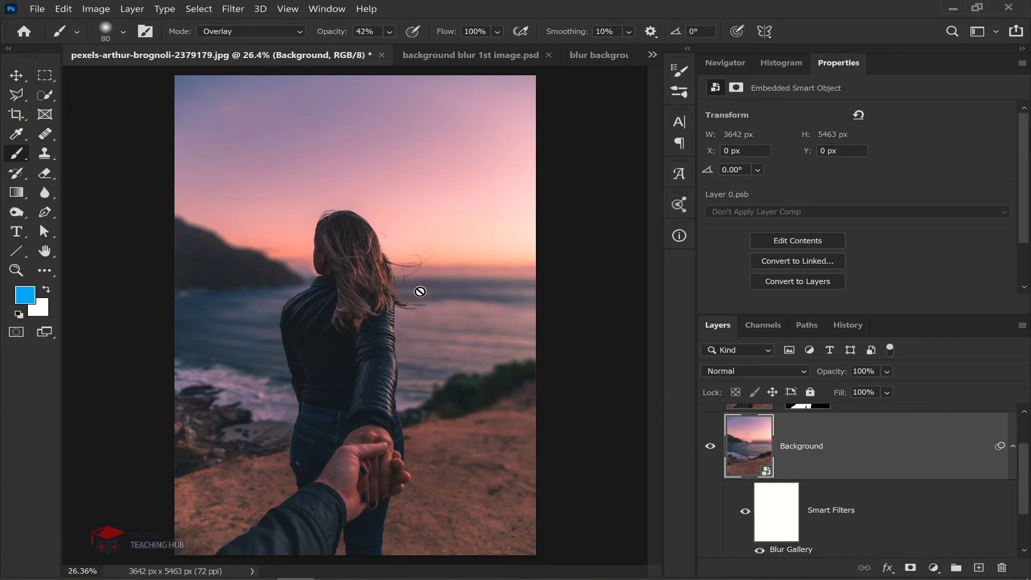
scroll(420, 292, "up", 1)
scroll(420, 292, "down", 1)
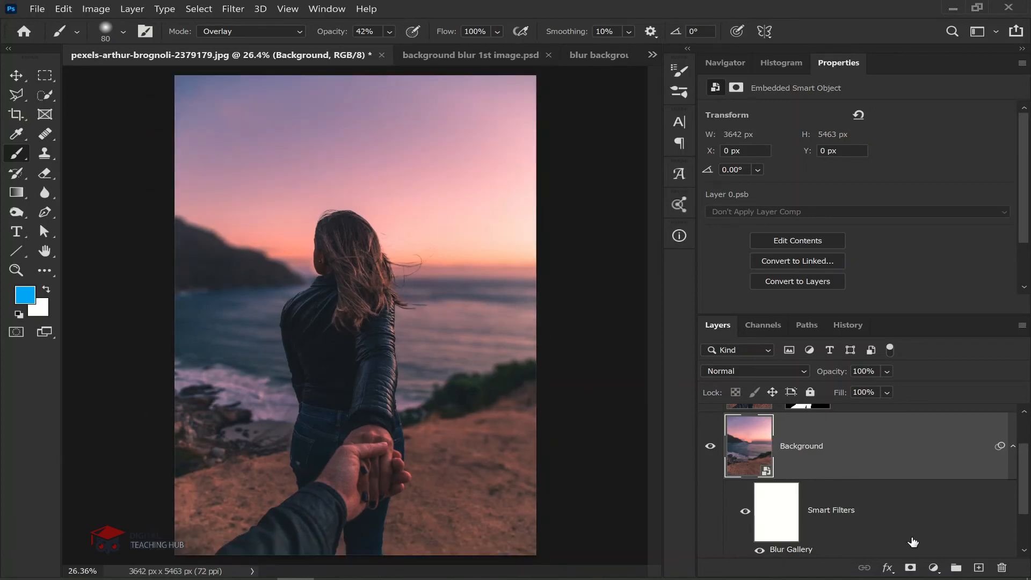
Add a Vibrance adjustment layer above the Background layer with Saturation +84 and Vibrance -16.
left_click(935, 569)
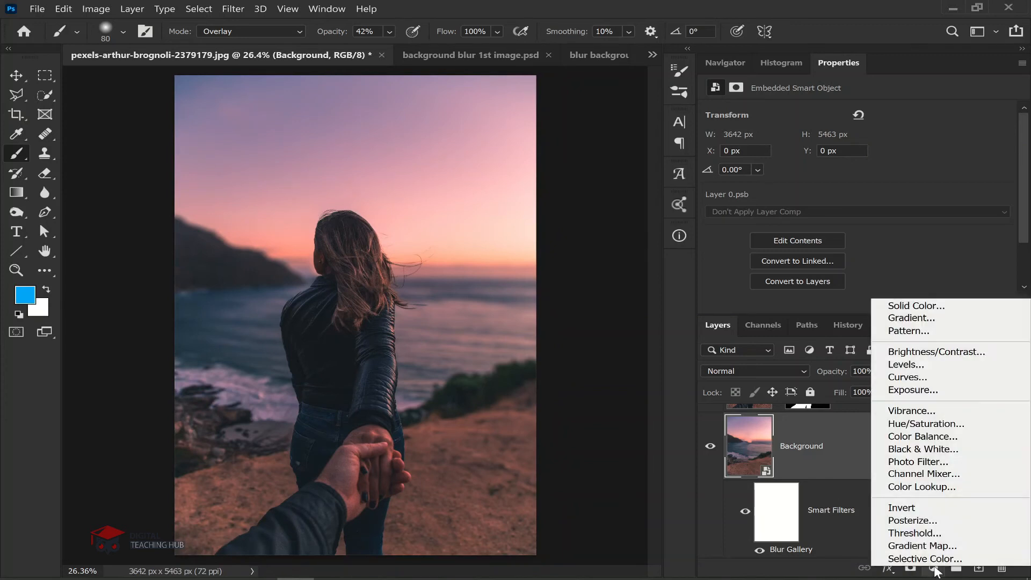
left_click(942, 411)
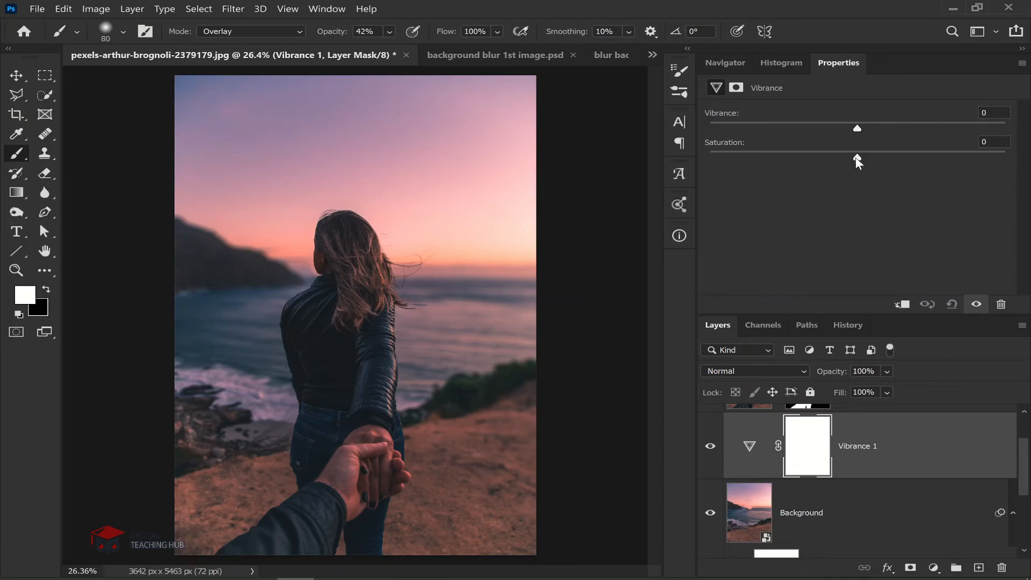
left_click_drag(856, 158, 949, 157)
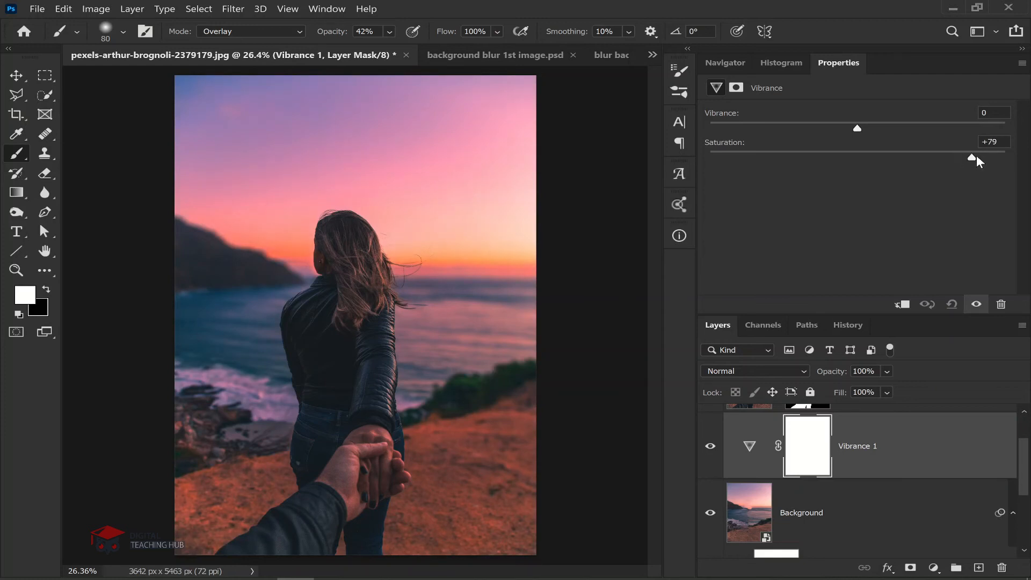
left_click_drag(979, 156, 981, 155)
left_click_drag(858, 128, 832, 127)
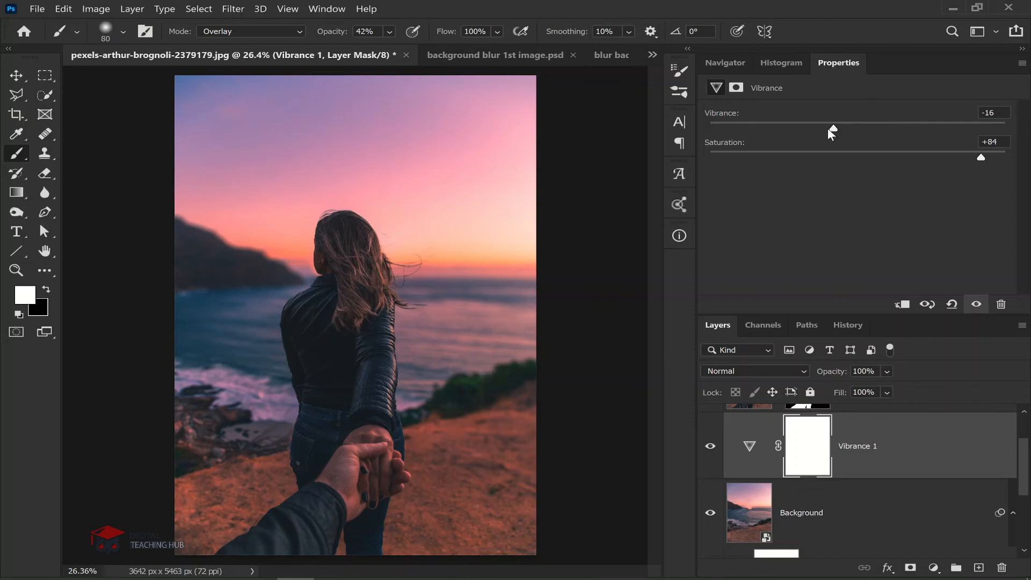
Compare the image with the Vibrance adjustment hidden and shown, and clip that adjustment to the Background layer.
left_click(711, 448)
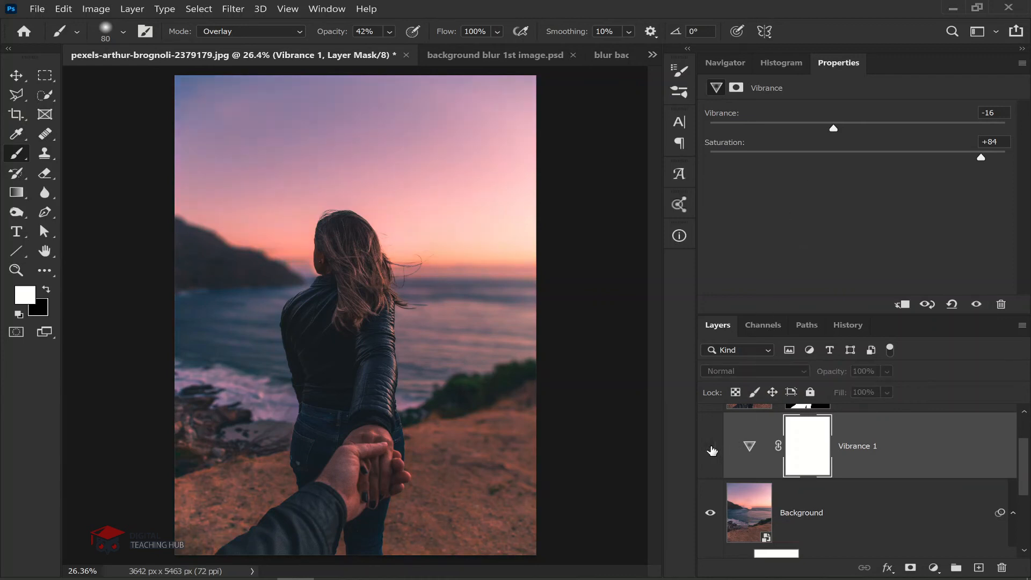
left_click(711, 448)
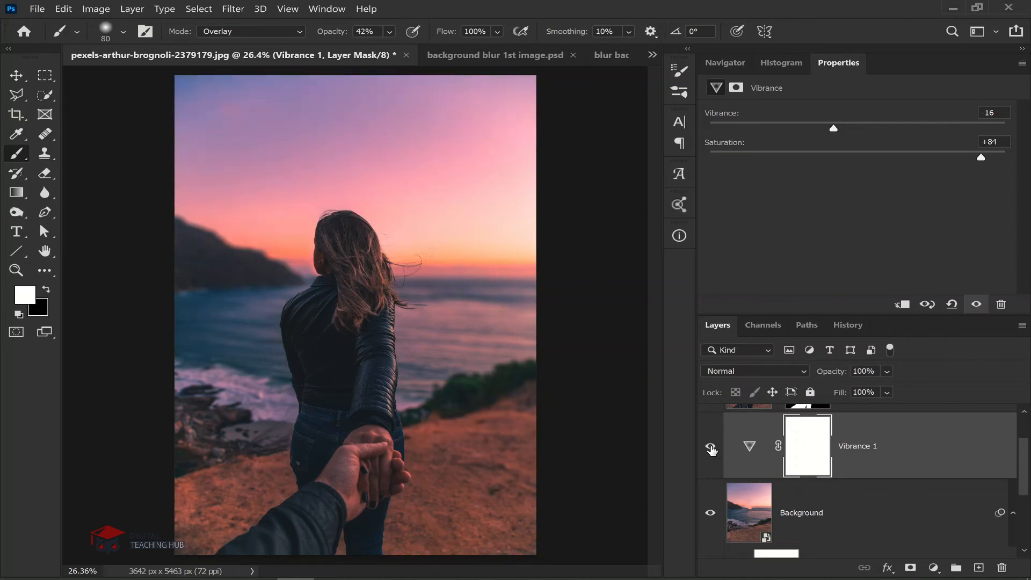
left_click_drag(909, 489, 907, 475)
left_click(907, 476, "alt")
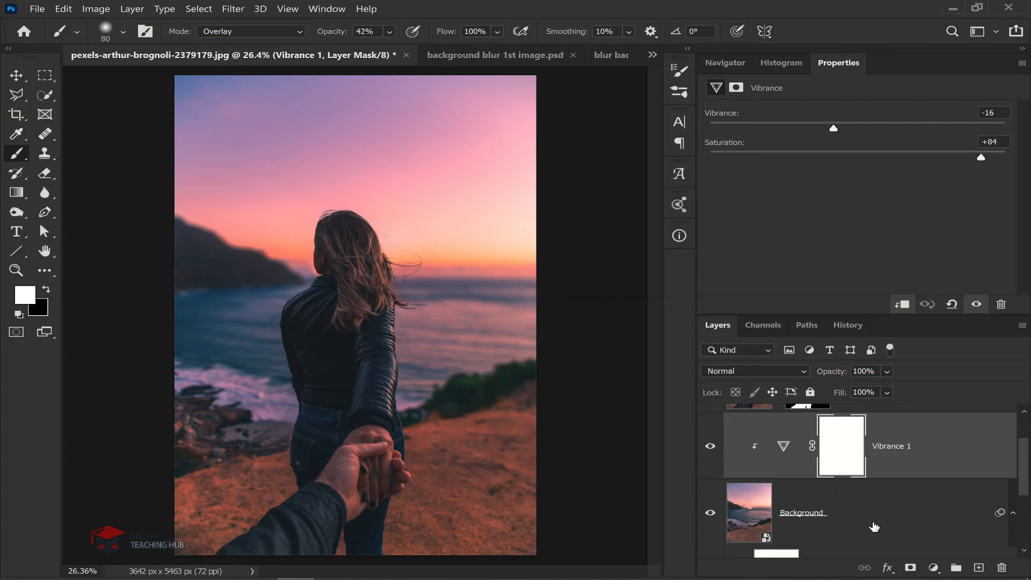
Add a Curves adjustment layer above the Vibrance layer and raise the midpoint of the RGB curve slightly.
left_click(934, 568)
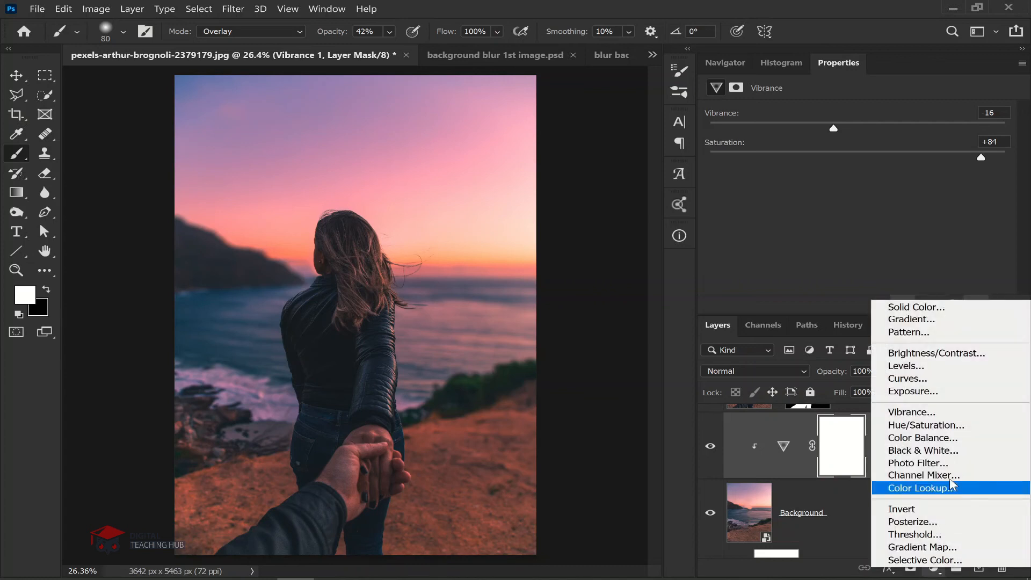
left_click(937, 570)
left_click(937, 570)
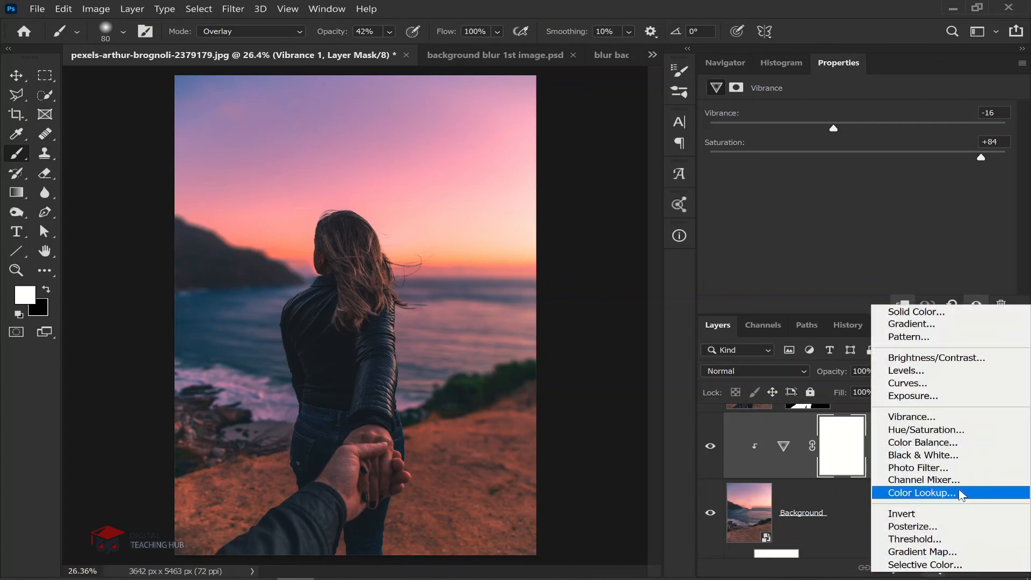
left_click(946, 385)
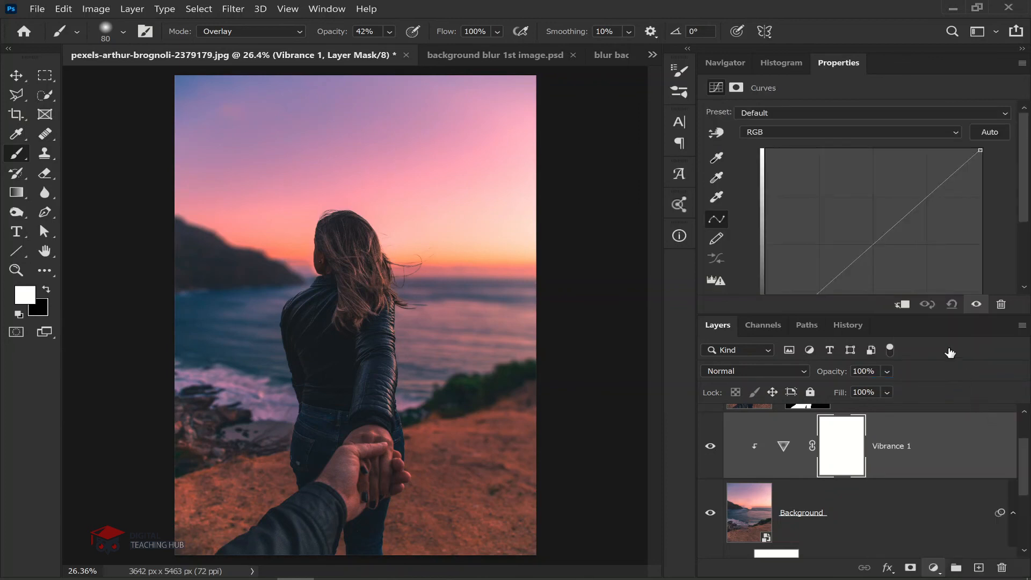
scroll(872, 241, "down", 2)
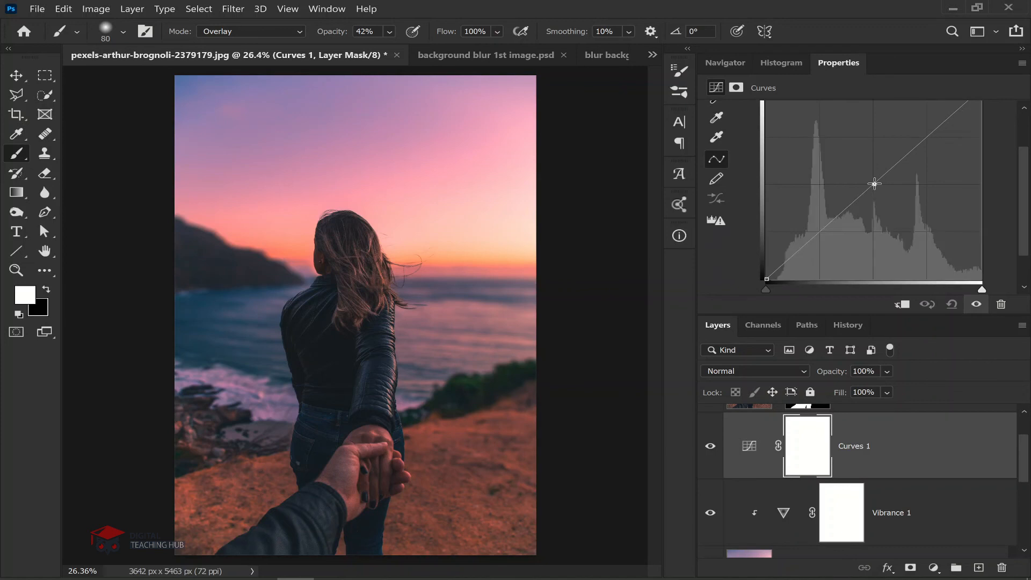
left_click(871, 181)
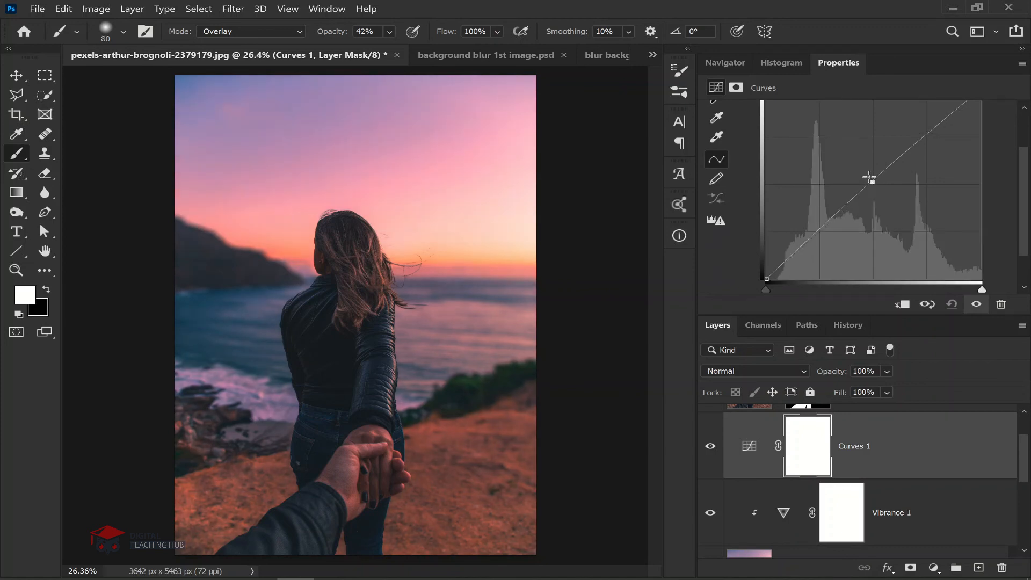
left_click_drag(871, 181, 869, 177)
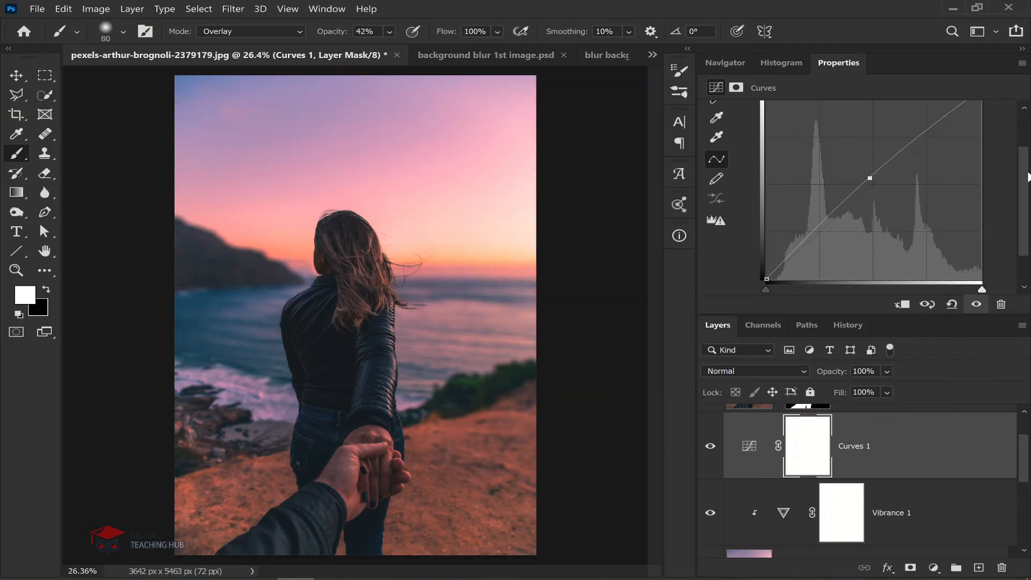
Lower the shadows of the Curves layer's Red channel from input 29 to output 13, and compare the image with the layer hidden and shown.
left_click_drag(1028, 180, 1028, 144)
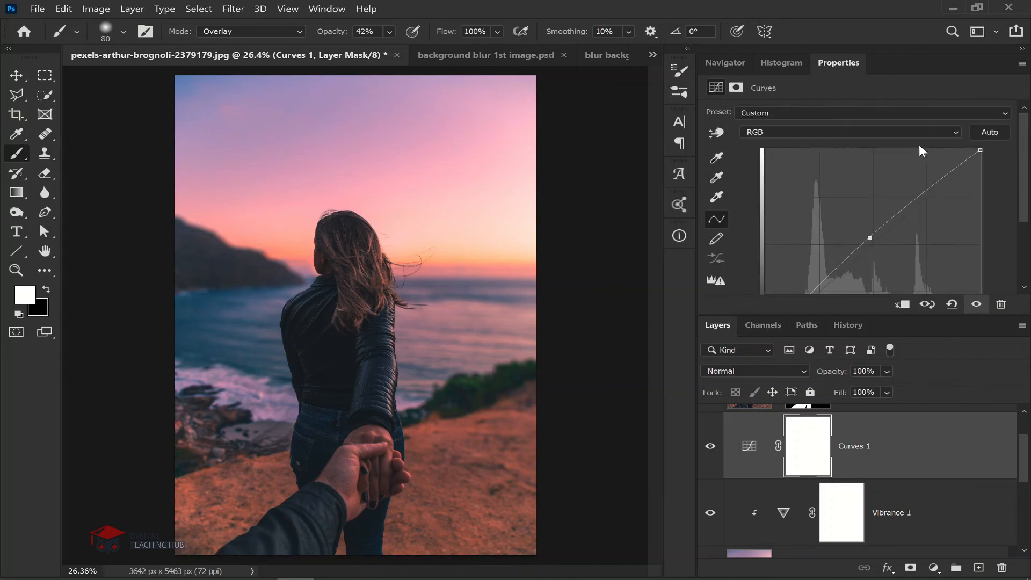
left_click(886, 130)
left_click(832, 158)
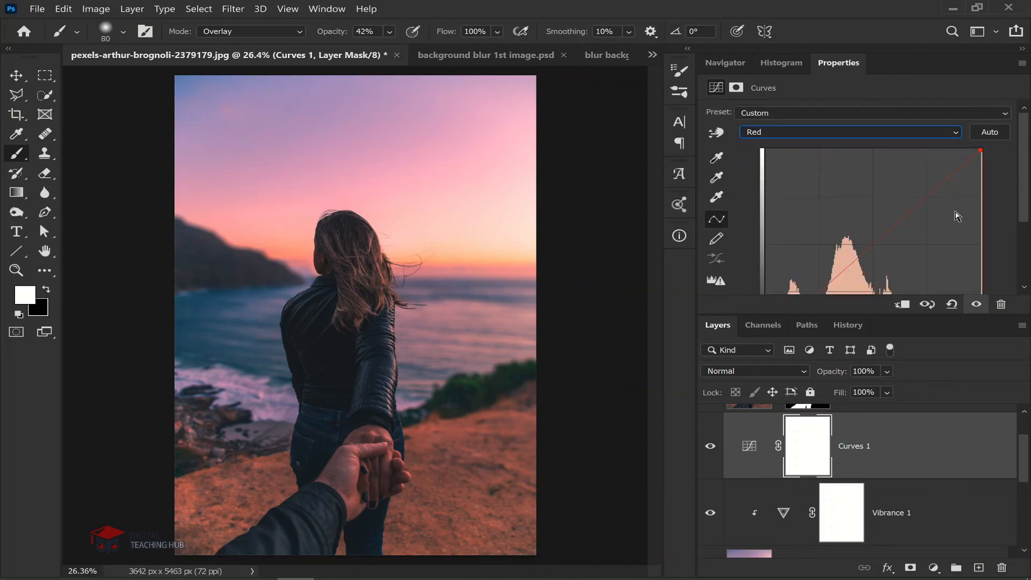
left_click_drag(1025, 188, 1025, 233)
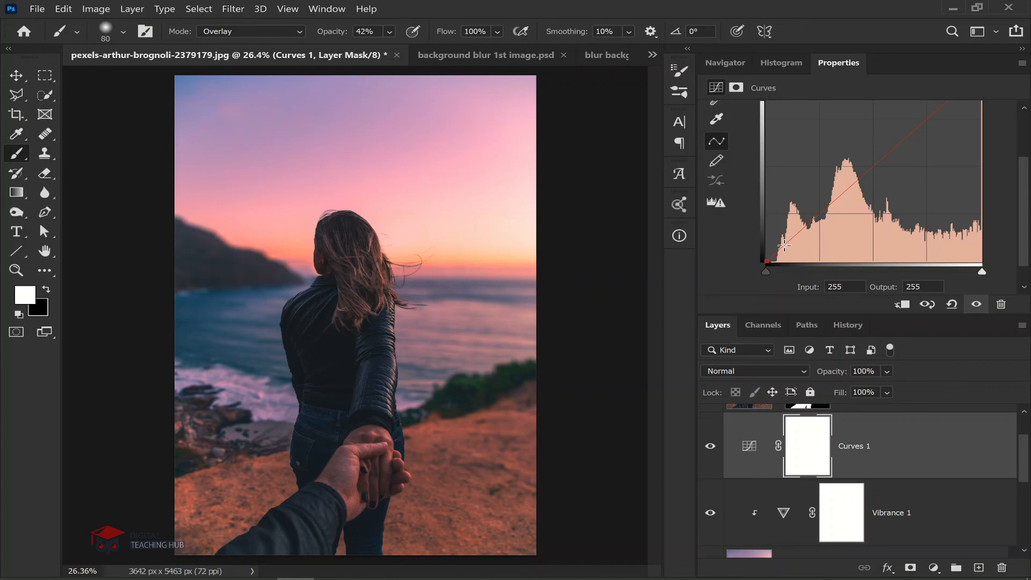
left_click_drag(787, 245, 792, 250)
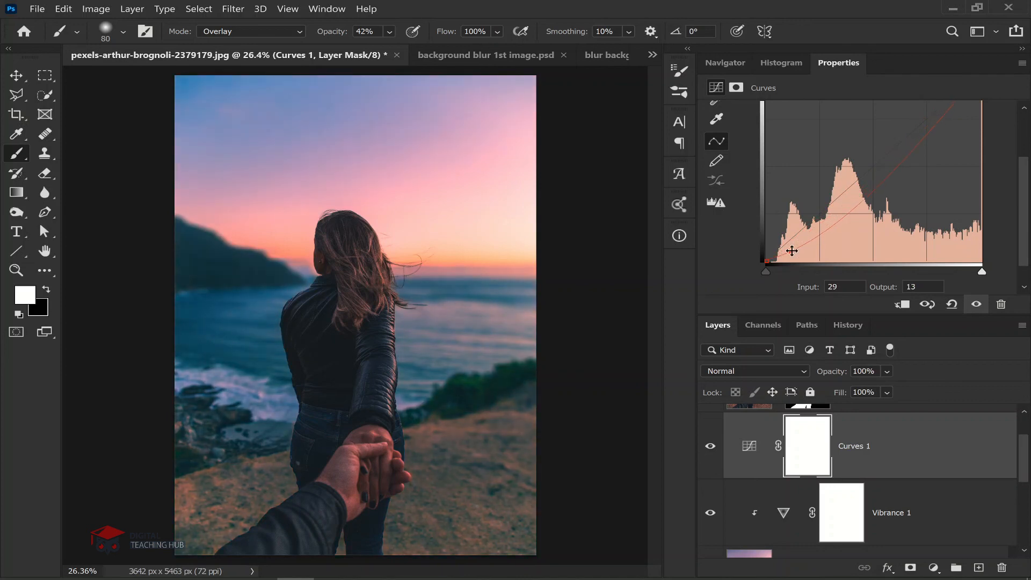
left_click(711, 447)
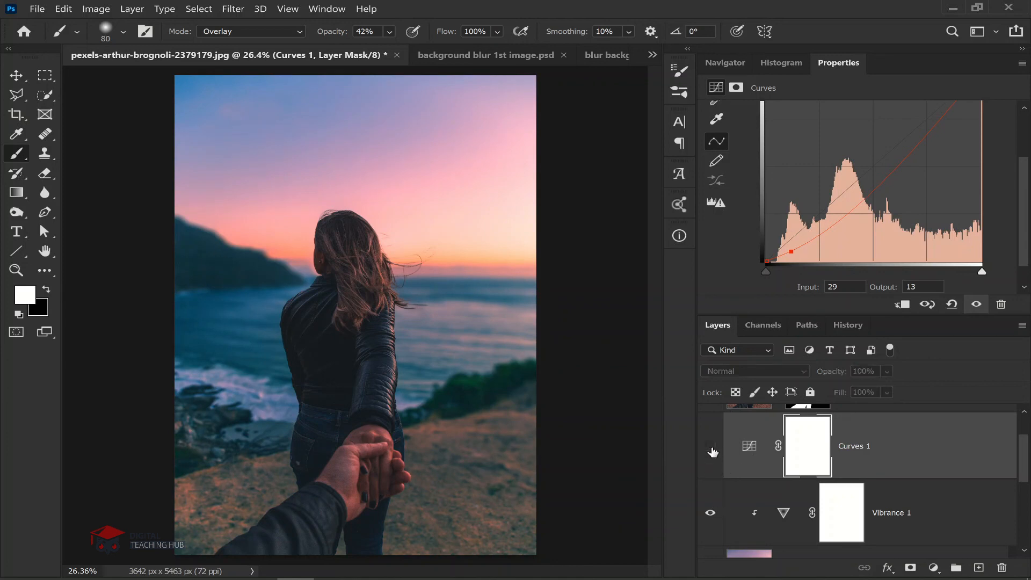
left_click(711, 448)
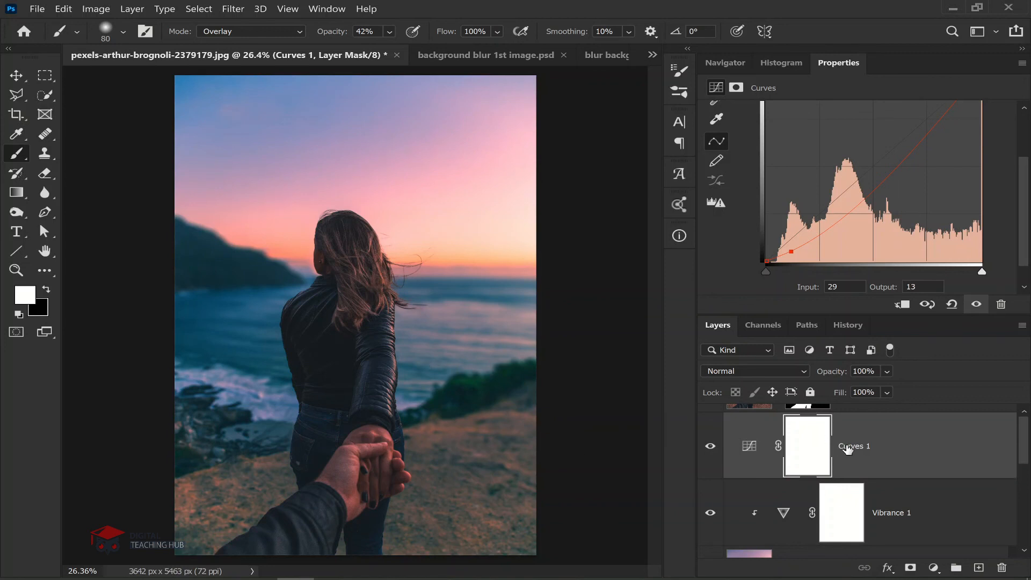
Select all layers from Model down to Background and group them above the Original layer.
scroll(844, 451, "up", 1)
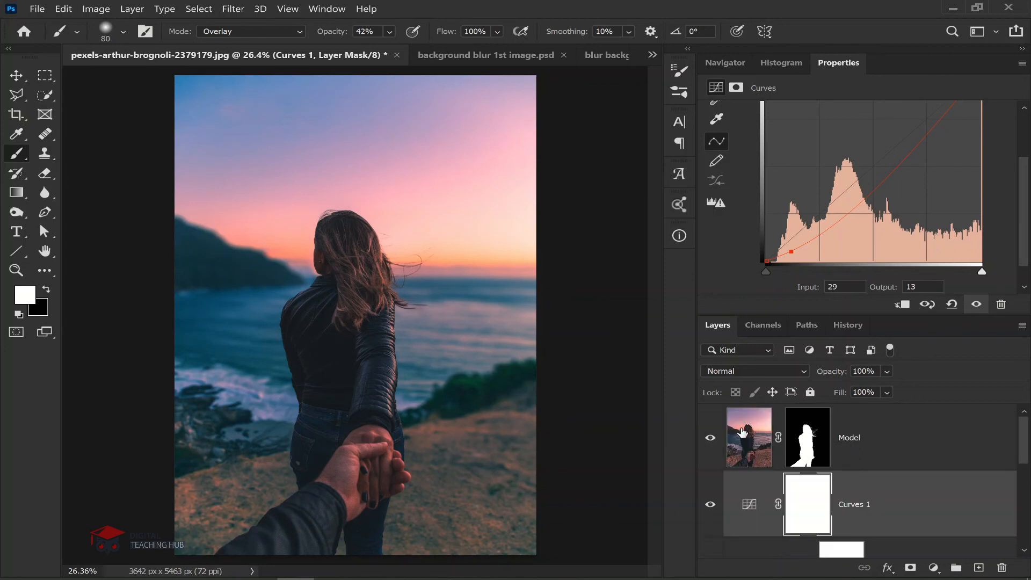
left_click(910, 437)
scroll(910, 451, "down", 3)
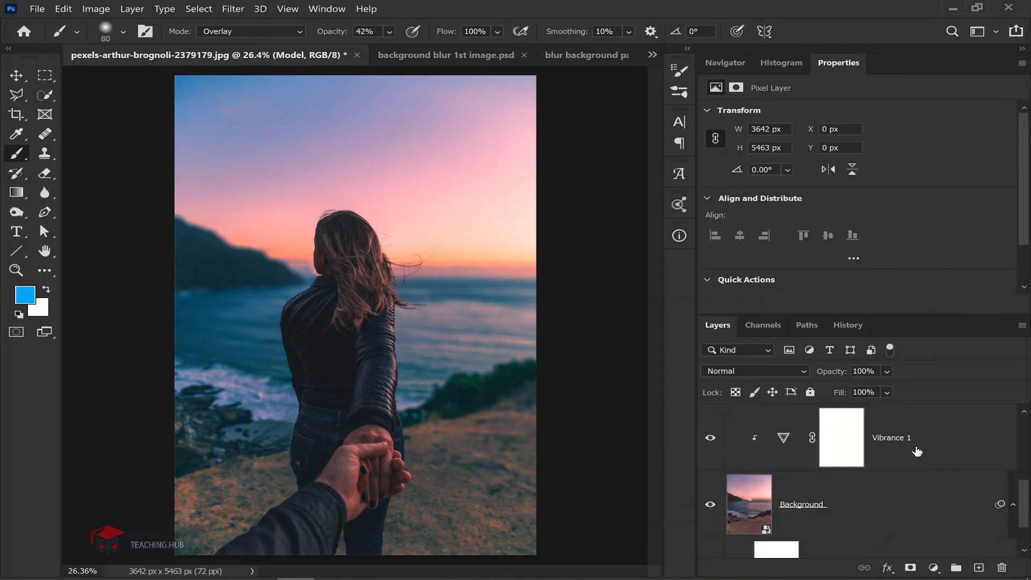
scroll(910, 466, "up", 1)
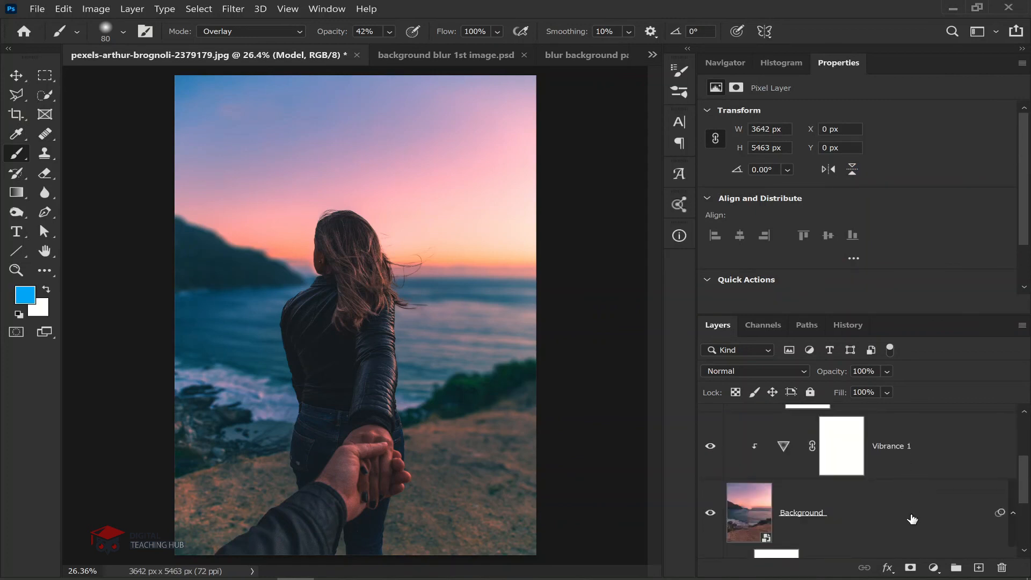
left_click(910, 513, "shift")
scroll(923, 507, "up", 2)
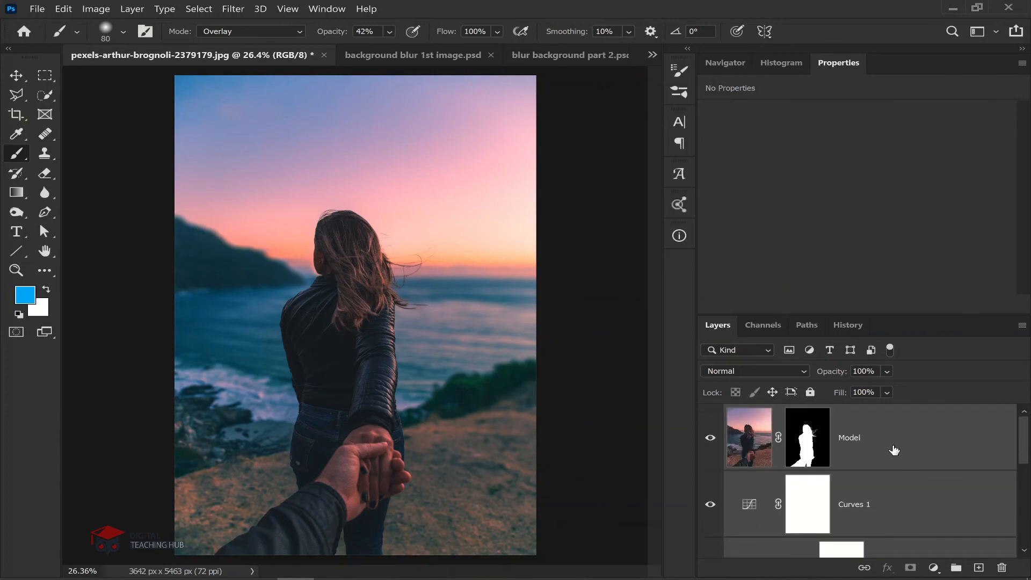
scroll(893, 453, "down", 1)
scroll(897, 467, "up", 1)
key("ctrl+g")
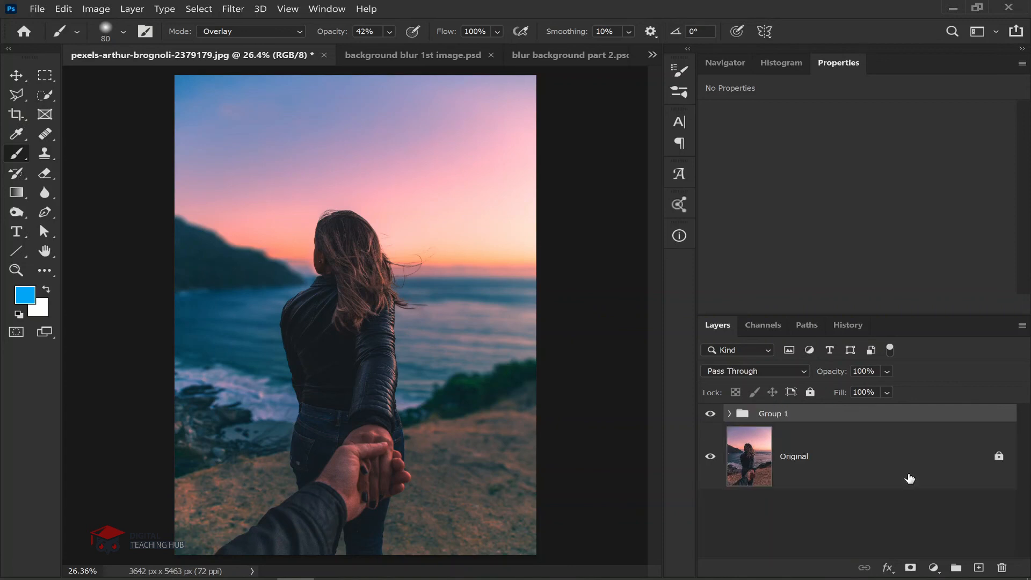
Rename the new layer group as After.
double_click(784, 415)
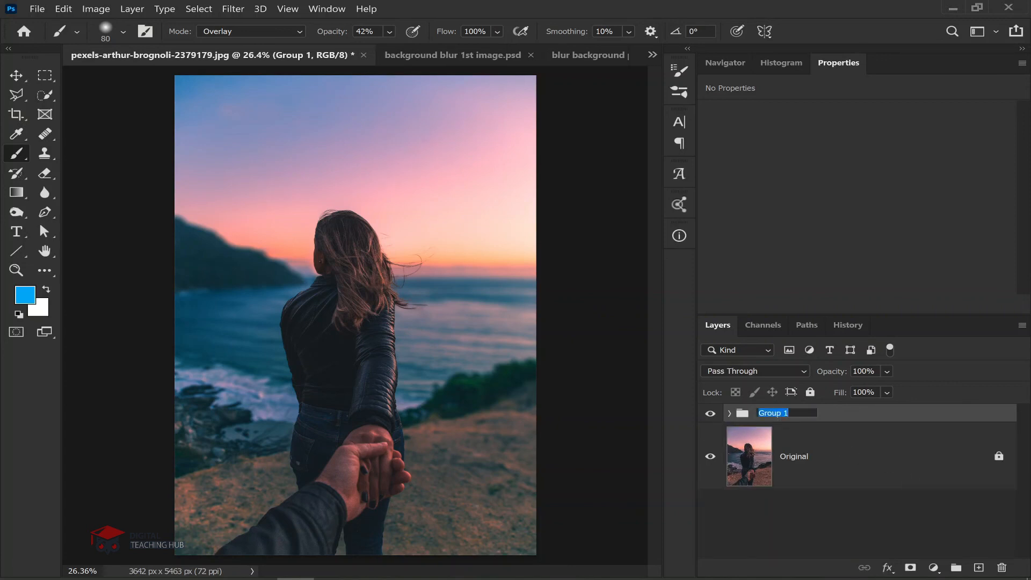
type("After")
left_click(894, 417)
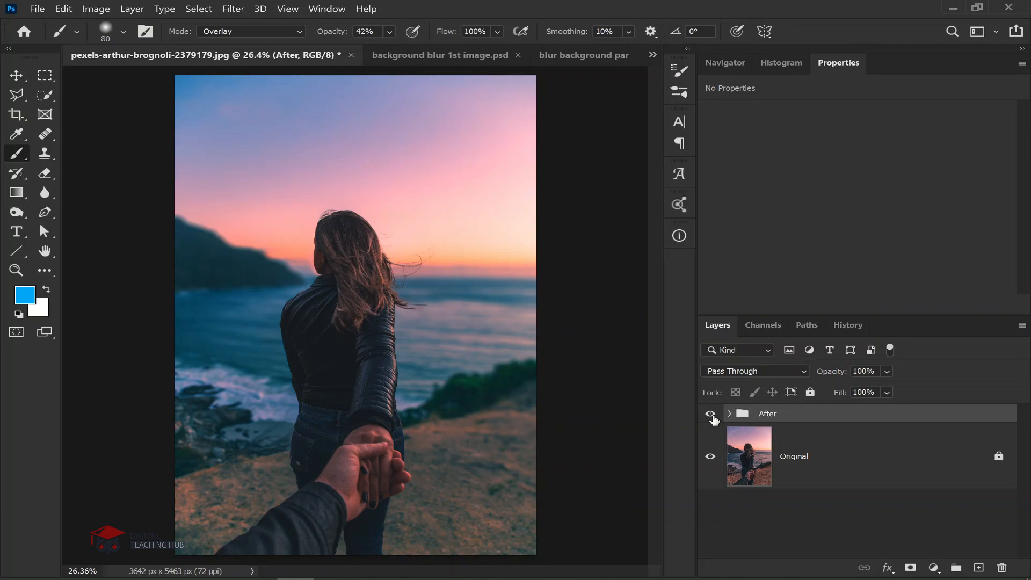
Compare the edited image with the original by hiding and showing the After group twice.
left_click(711, 415)
left_click(711, 414)
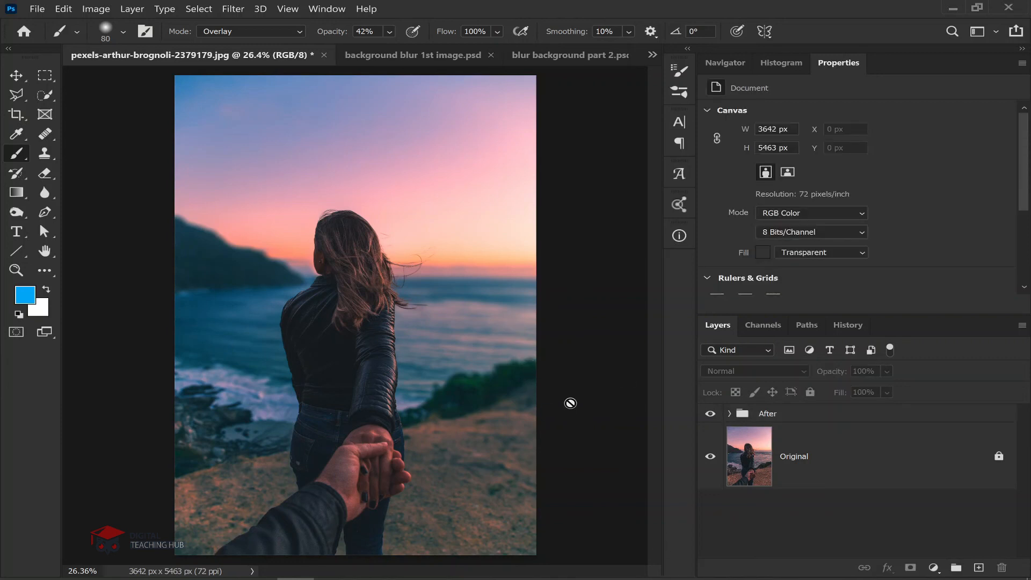
left_click(709, 414)
left_click(709, 415)
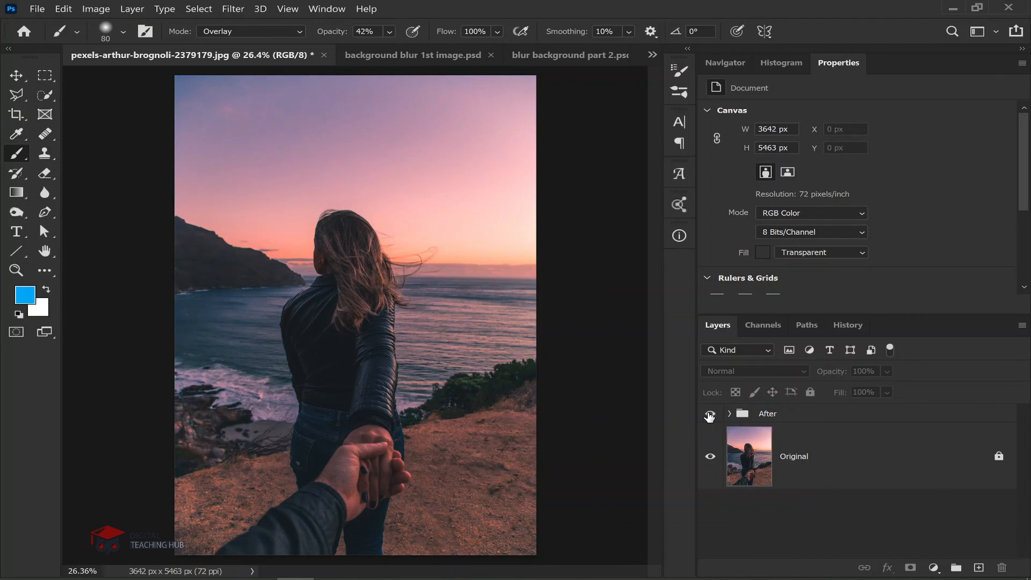